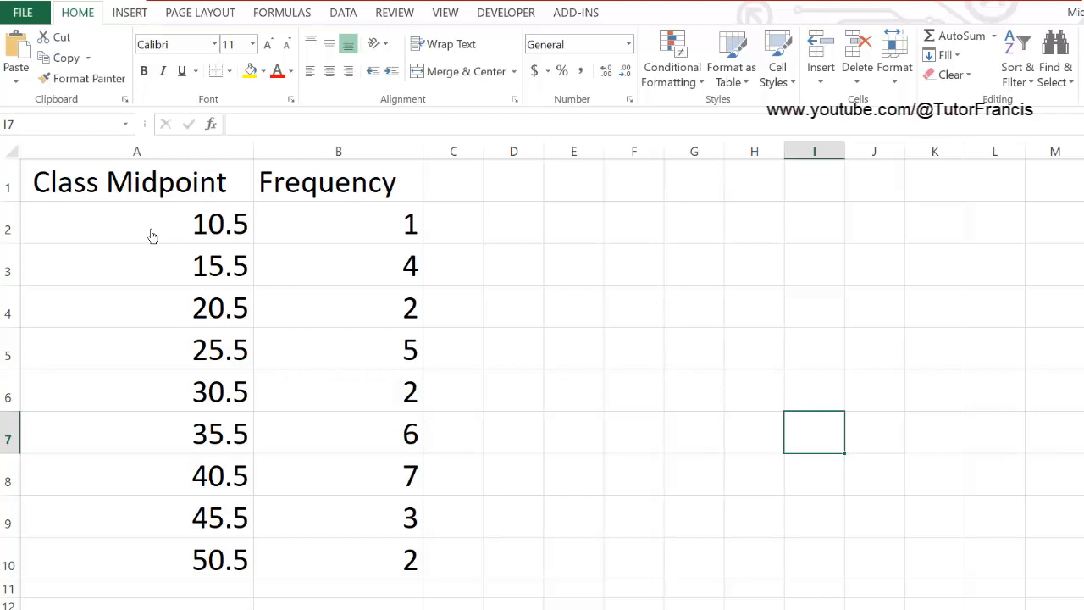
Insert a 2-D clustered column chart of A2:B10 with the class midpoints as categories and the frequencies as the only series.
left_click(120, 227)
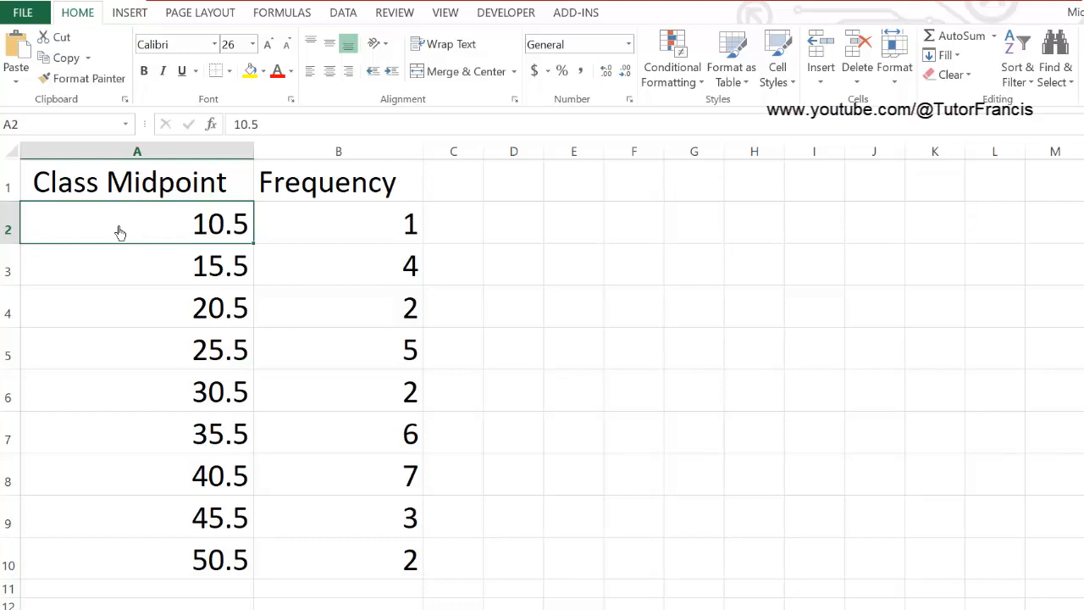
left_click_drag(120, 232, 140, 570)
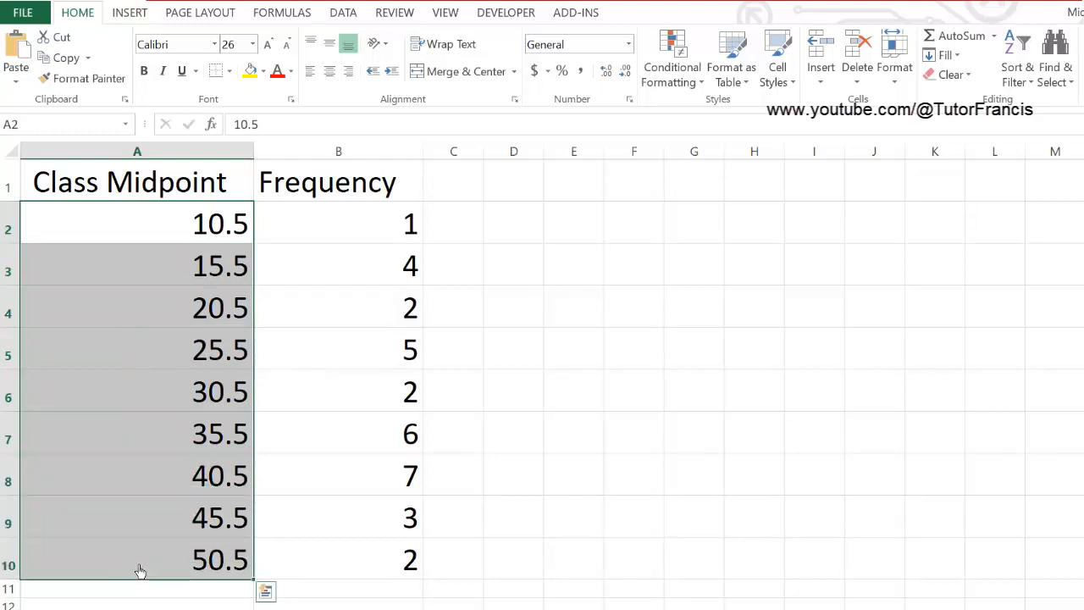
left_click(325, 227, "ctrl")
left_click_drag(326, 228, 327, 562)
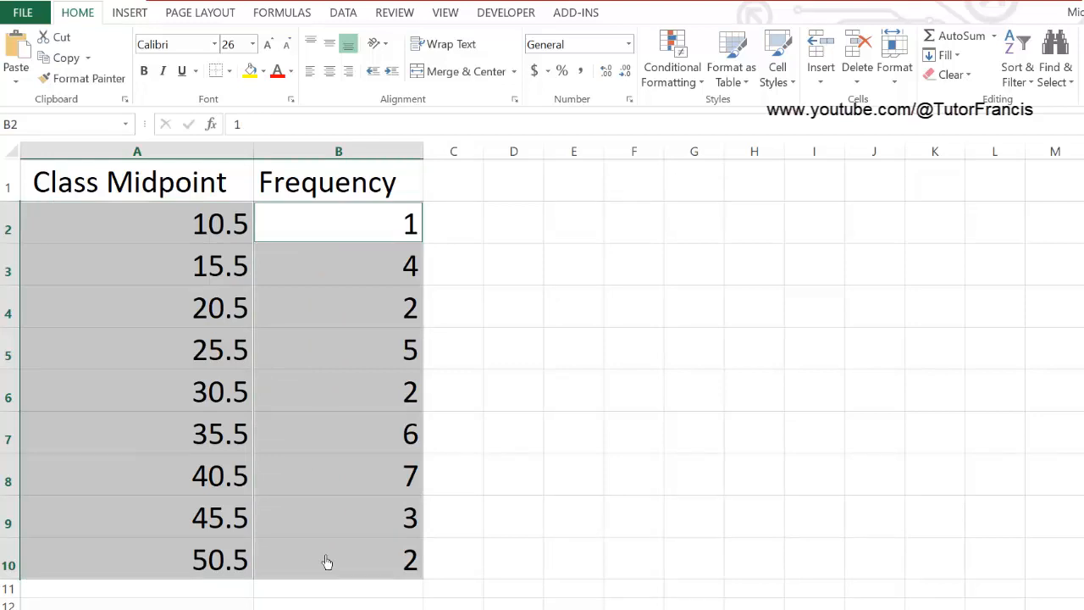
left_click(126, 13)
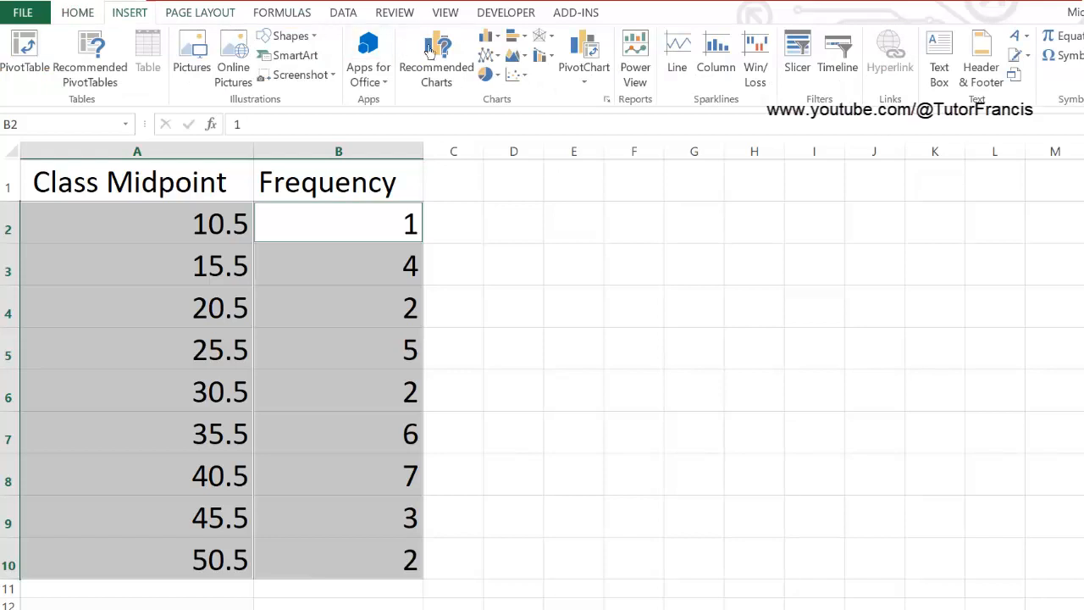
left_click(499, 44)
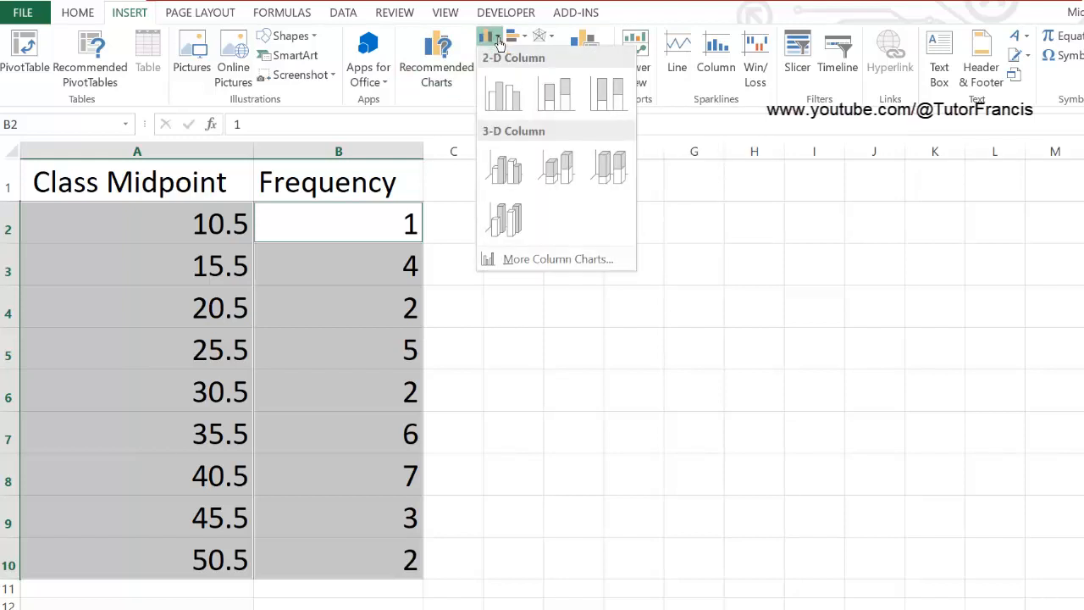
left_click(529, 263)
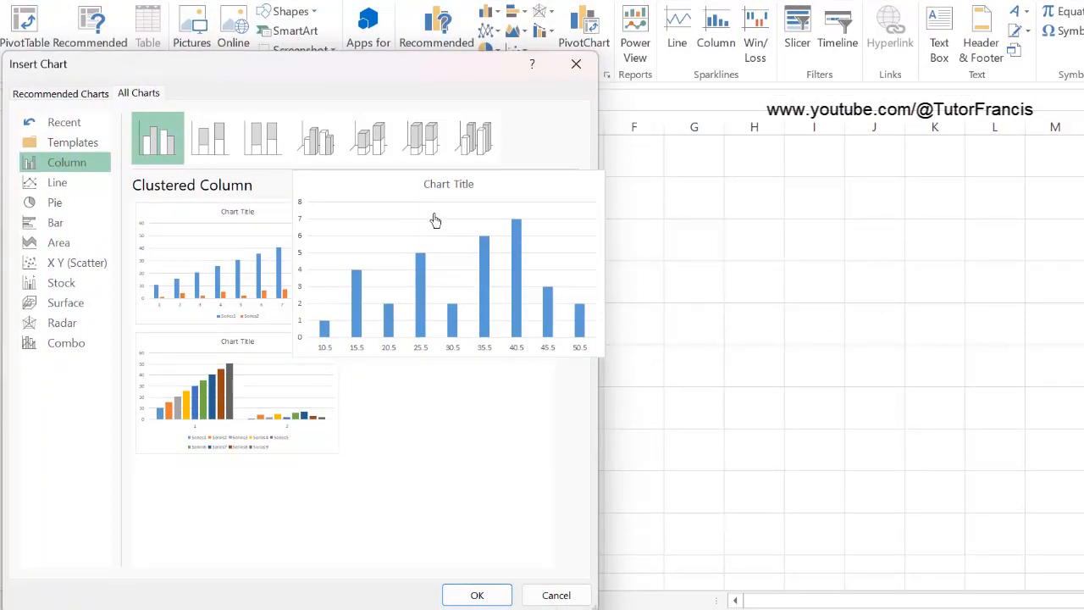
left_click(476, 595)
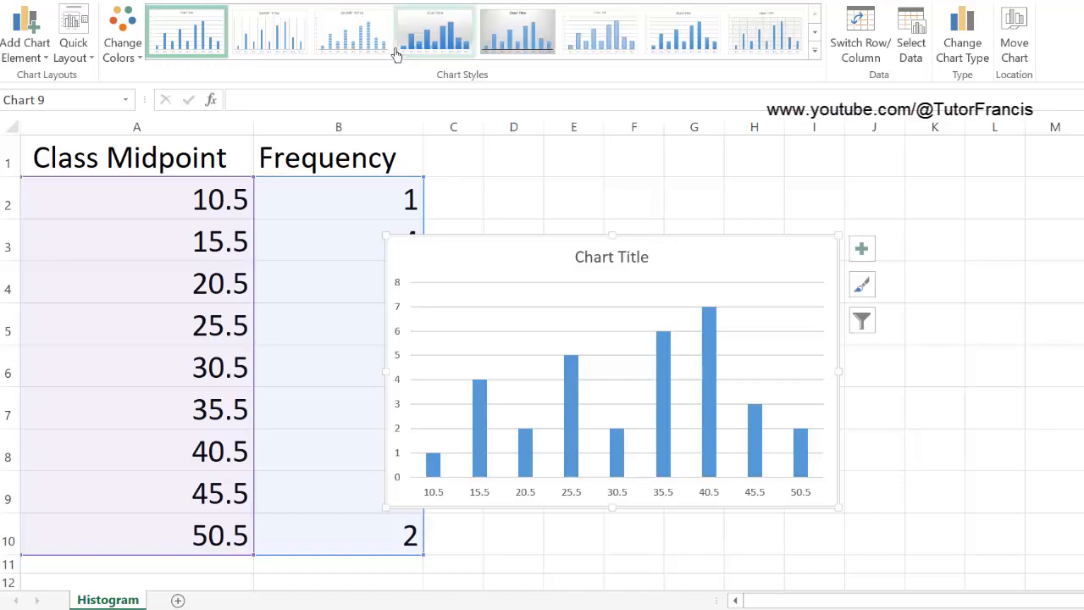
Apply the chart style with a hatched plot area and gridlines, and move the chart beside the data so it covers no values.
left_click(777, 51)
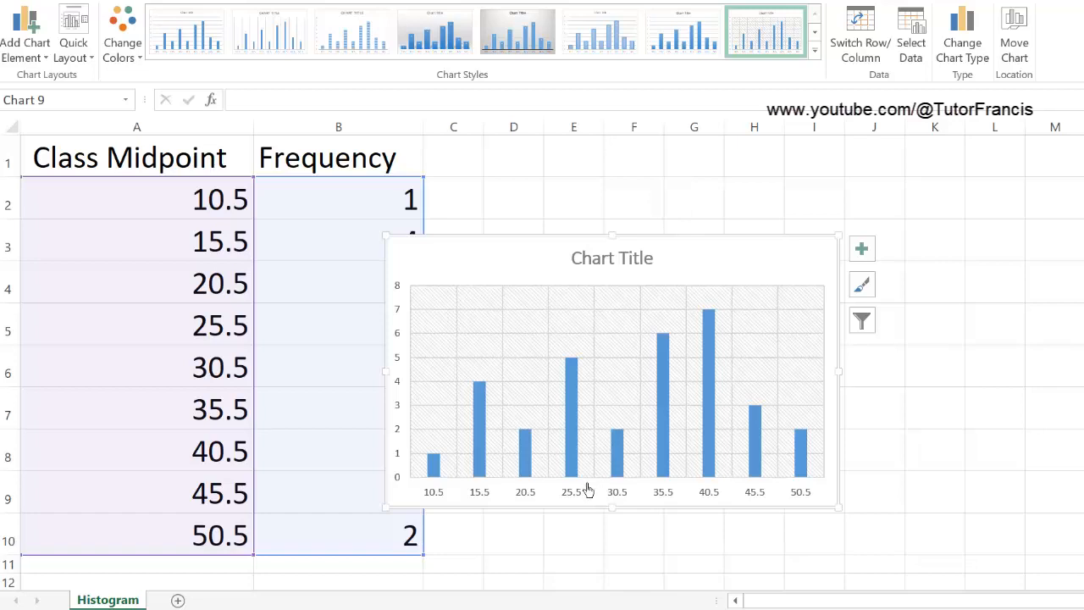
mouse_move(590, 498)
left_mouse_down()
mouse_move(764, 496)
mouse_move(769, 466)
mouse_move(747, 449)
mouse_move(673, 431)
left_mouse_up()
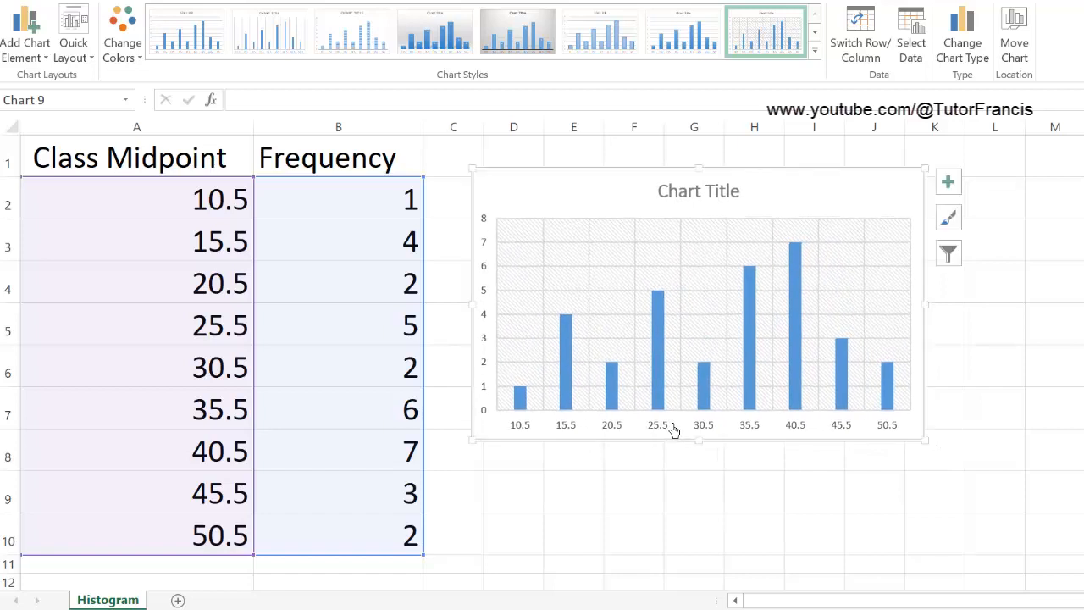
Change the chart title to "Histogram" and close the formatting pane.
left_click(682, 200)
double_click(682, 200)
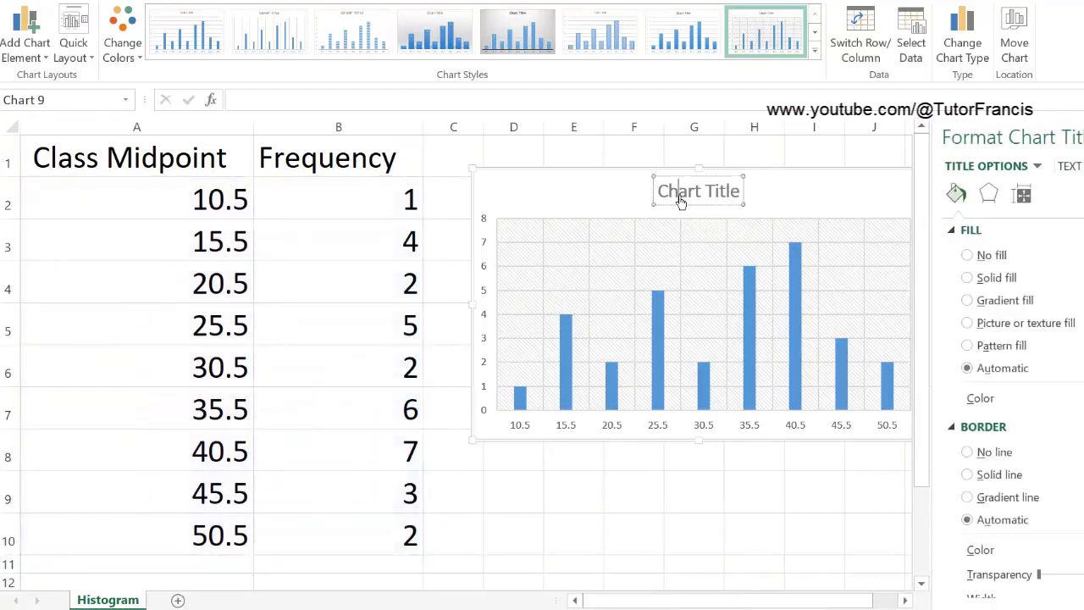
triple_click(681, 201)
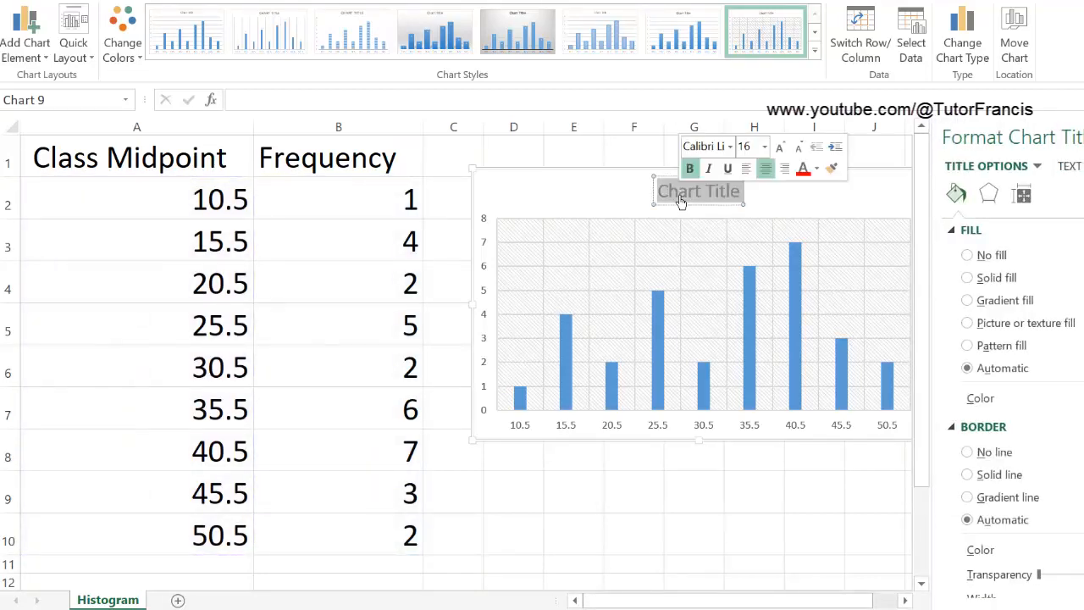
type("H")
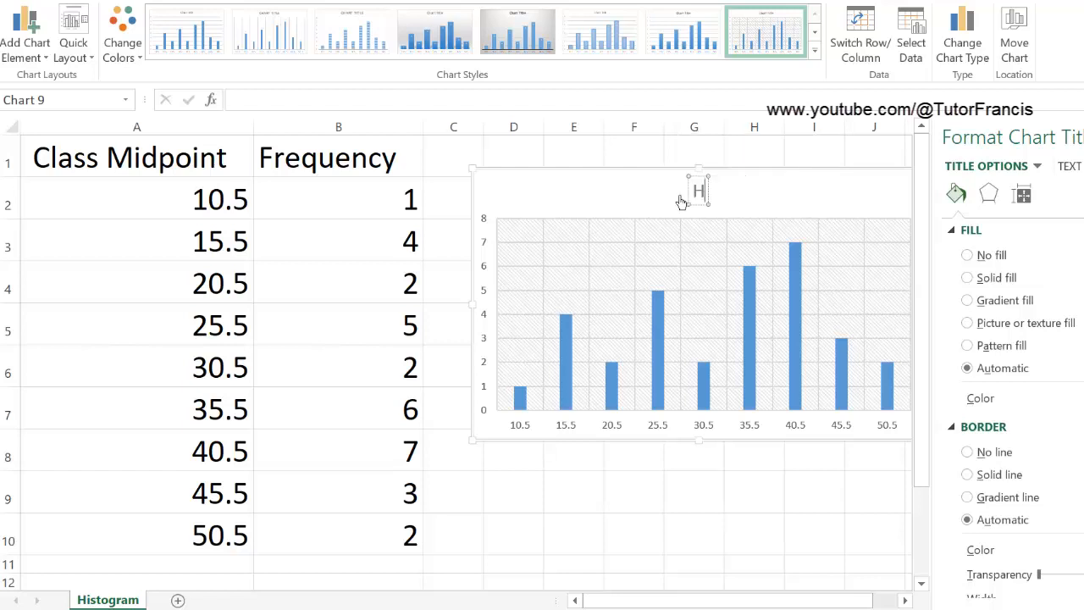
type("ist")
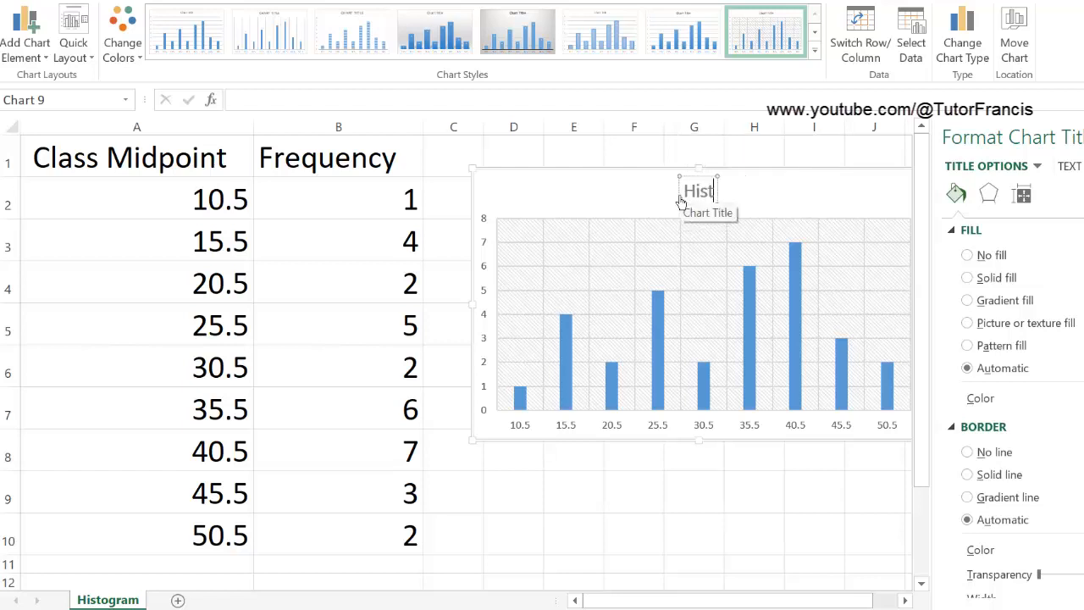
type("ogra")
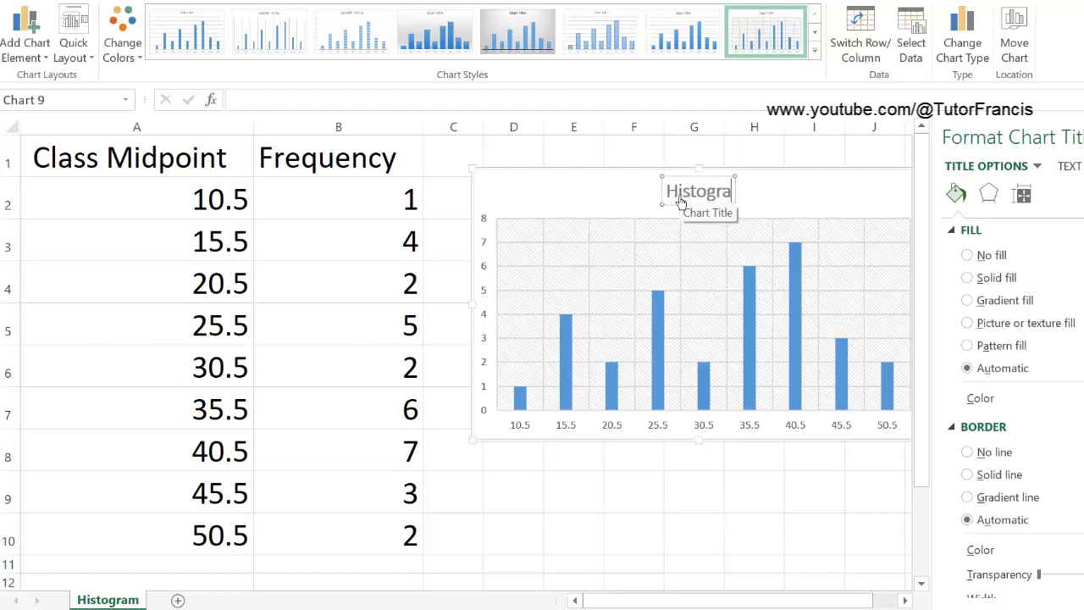
type("m")
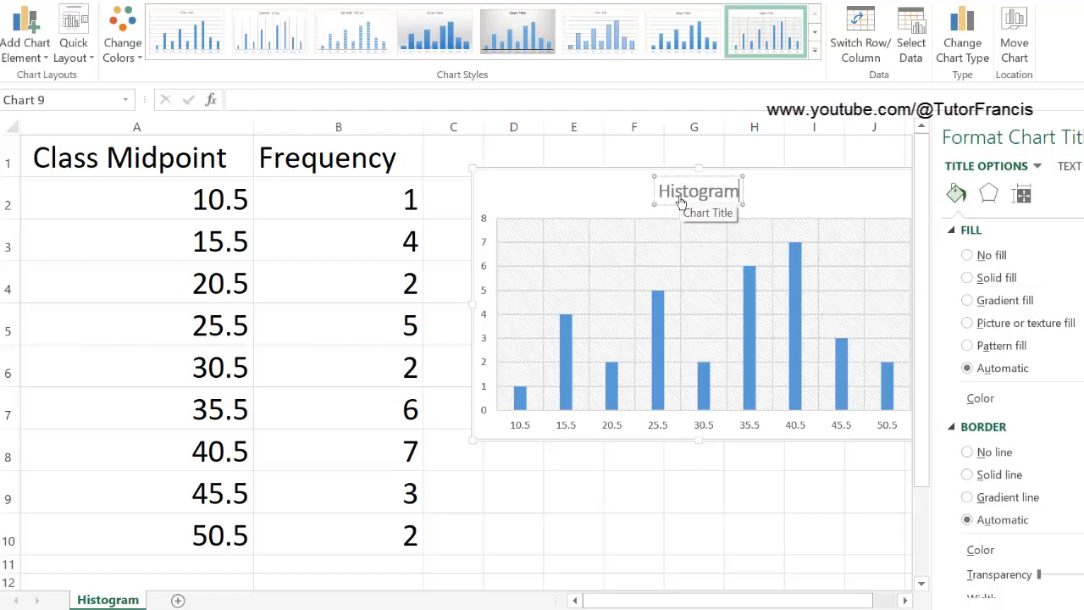
left_click(769, 201)
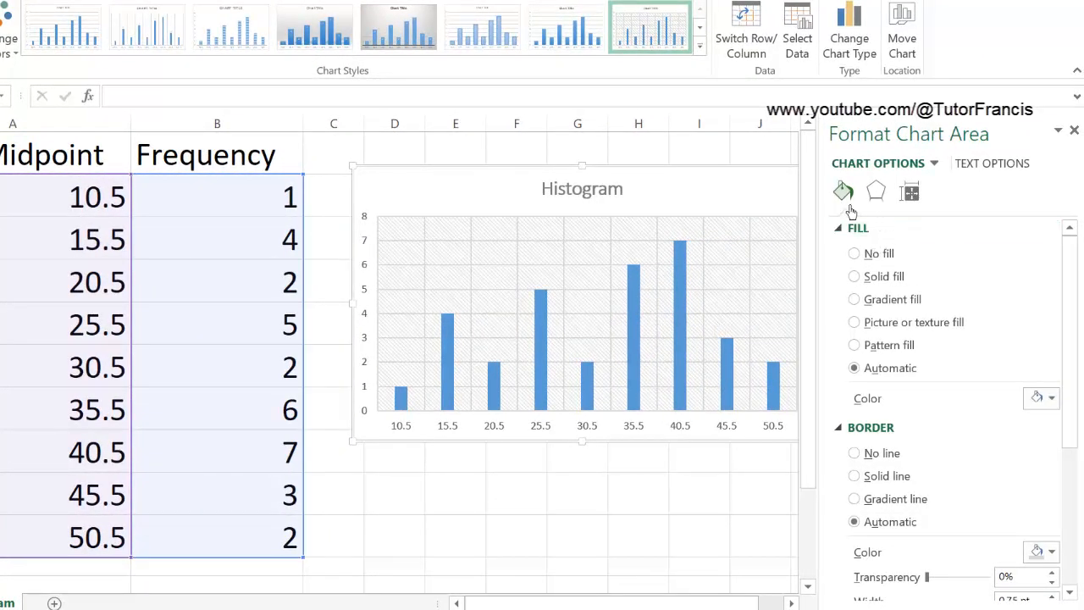
left_click(1073, 132)
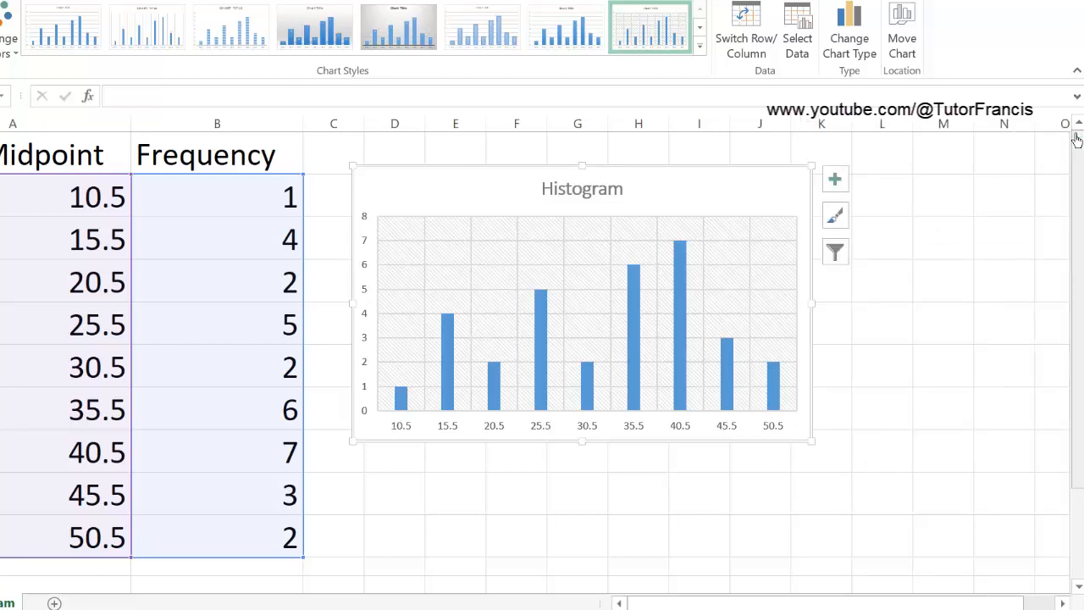
Set the gap width of the frequency columns to 0%.
left_click(633, 292)
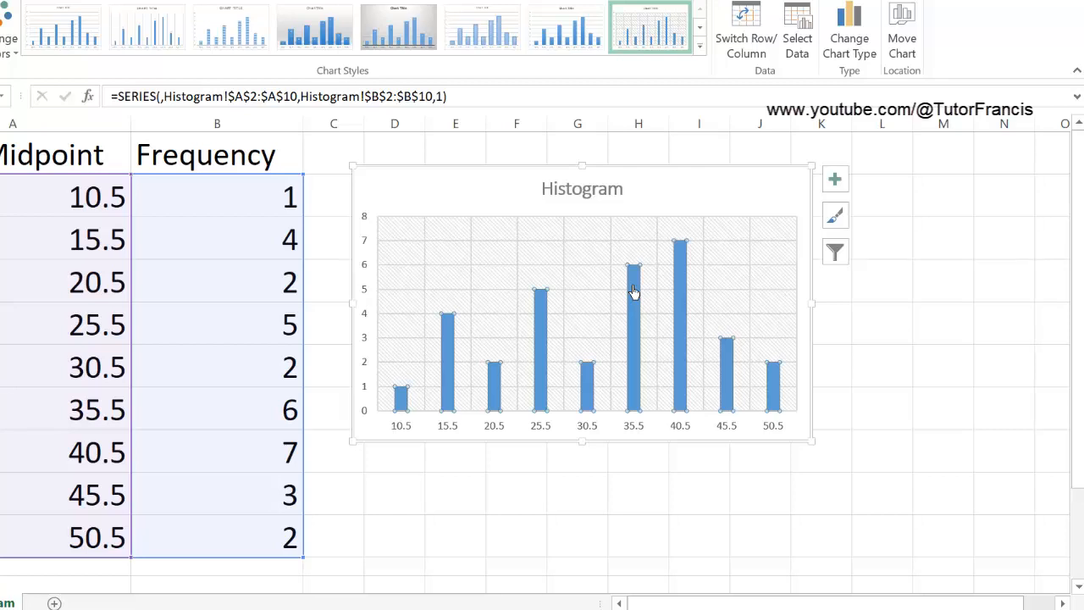
right_click(633, 291)
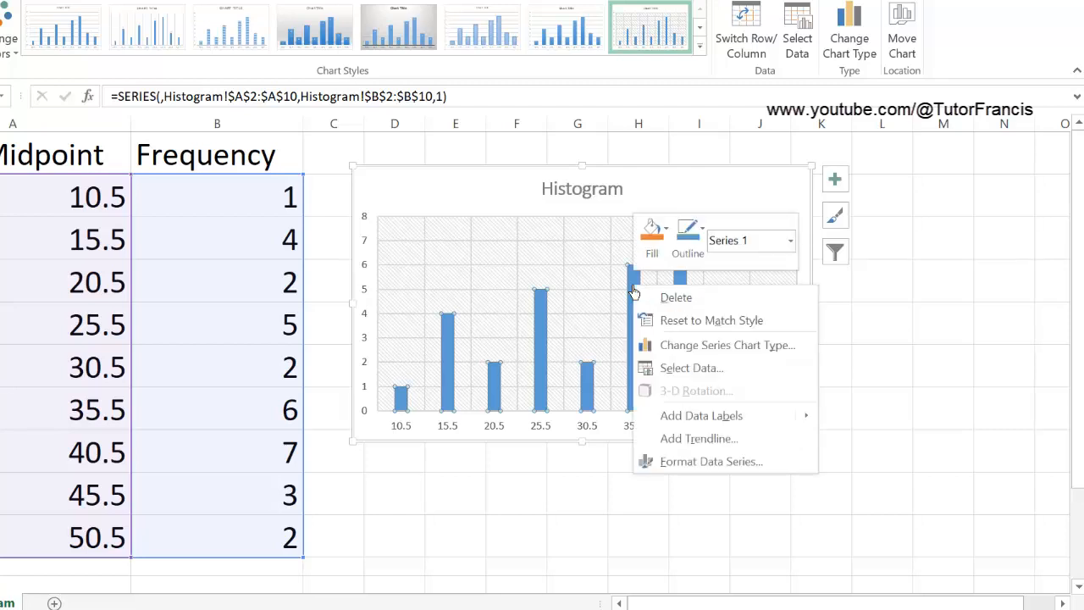
left_click(687, 468)
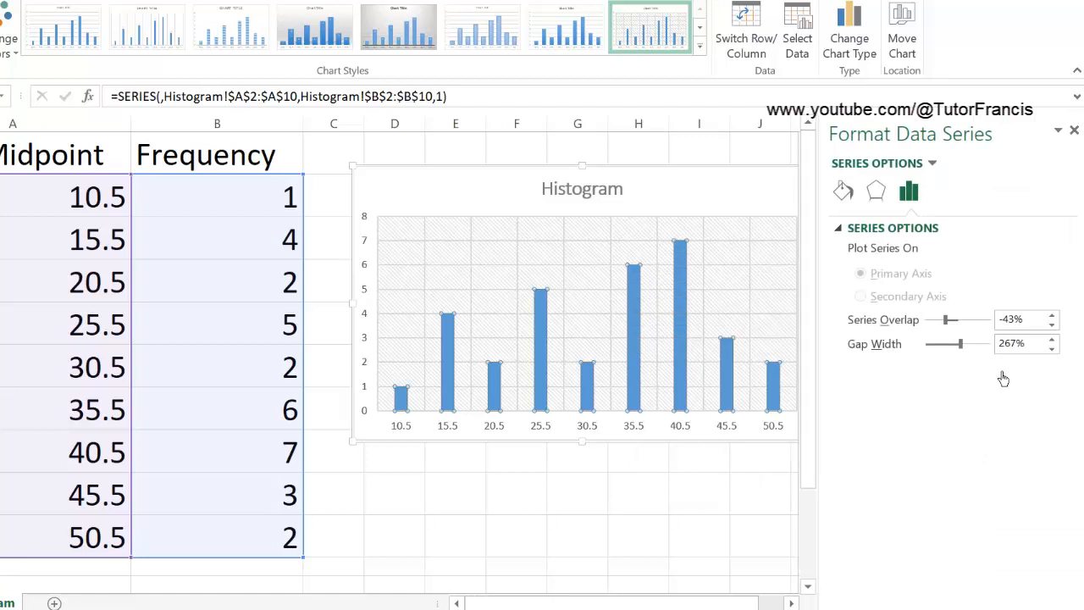
left_click(1050, 348)
left_click_drag(1052, 350, 1054, 354)
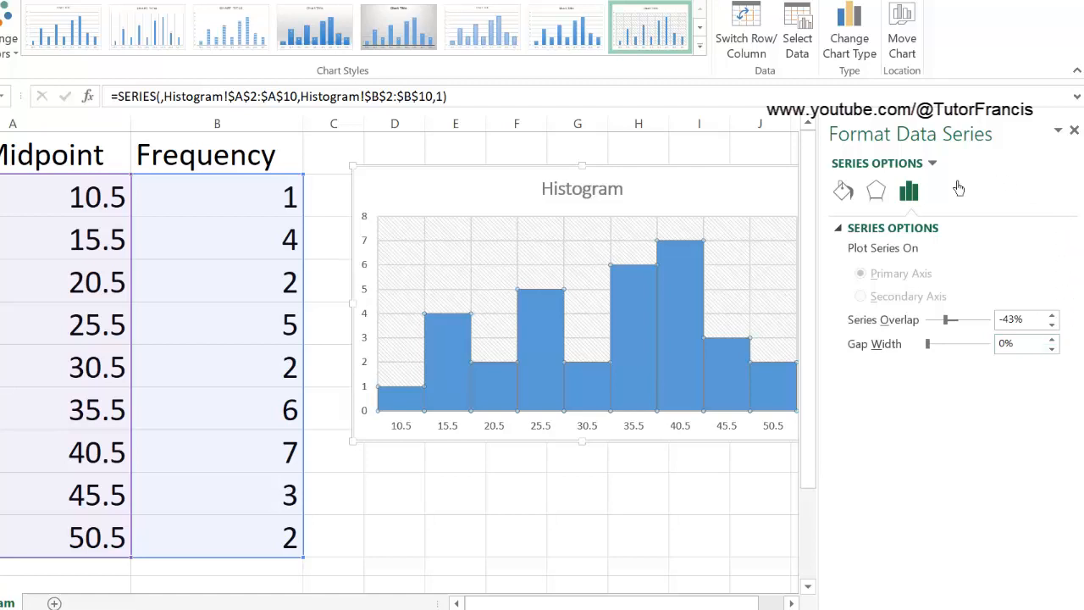
Give the histogram bars a solid line border.
left_click(850, 190)
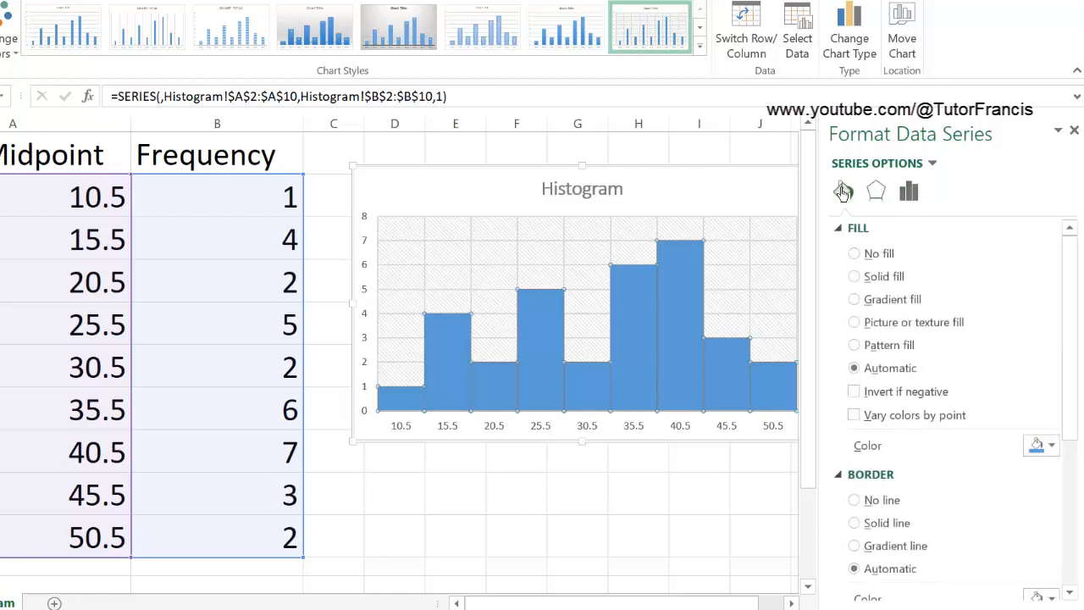
left_click(853, 524)
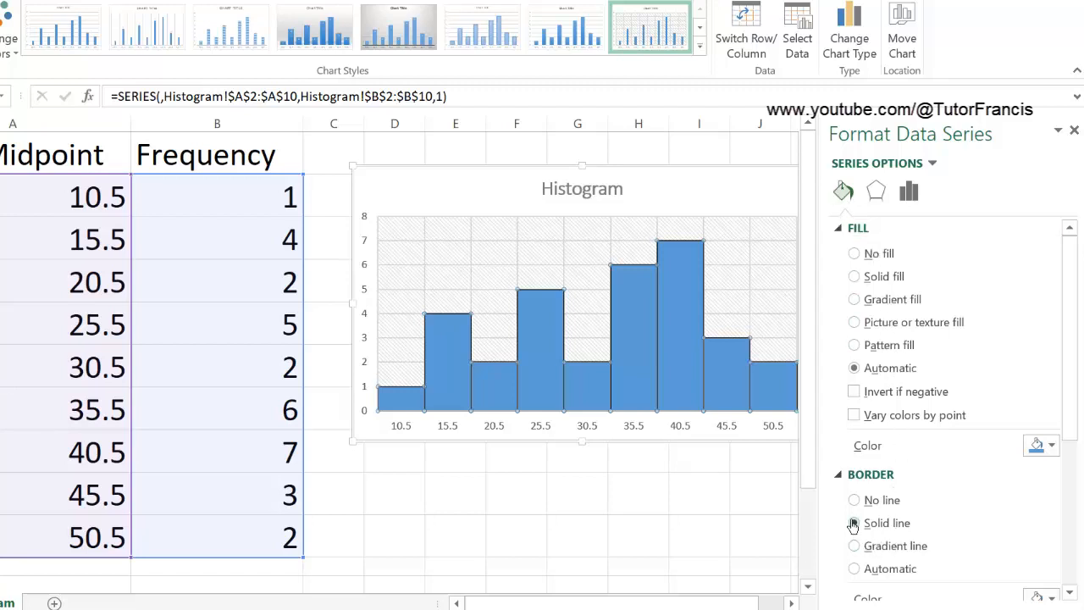
left_click(1052, 449)
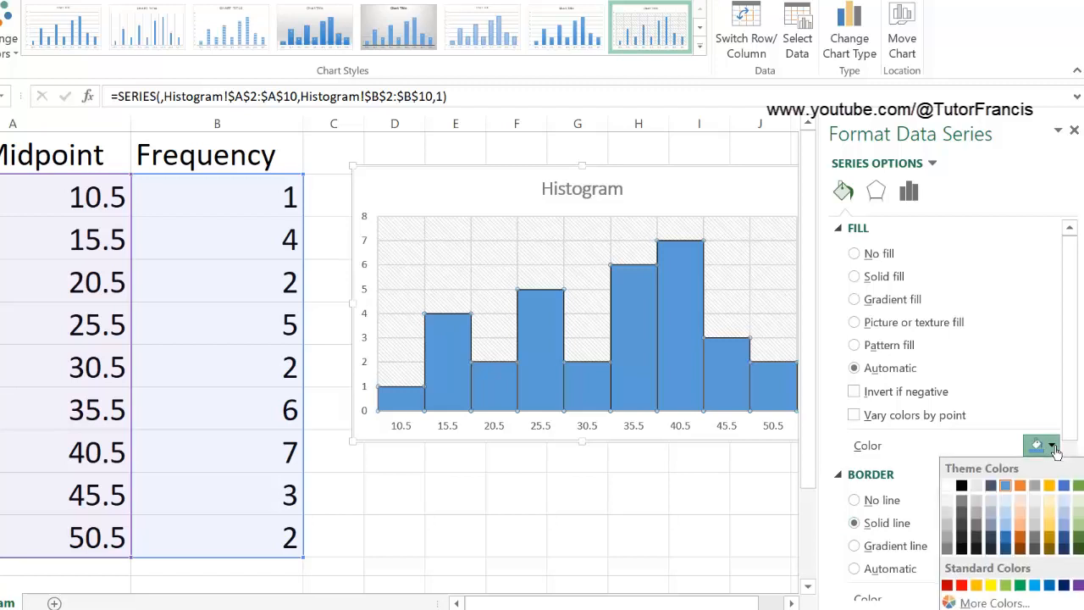
left_click(962, 486)
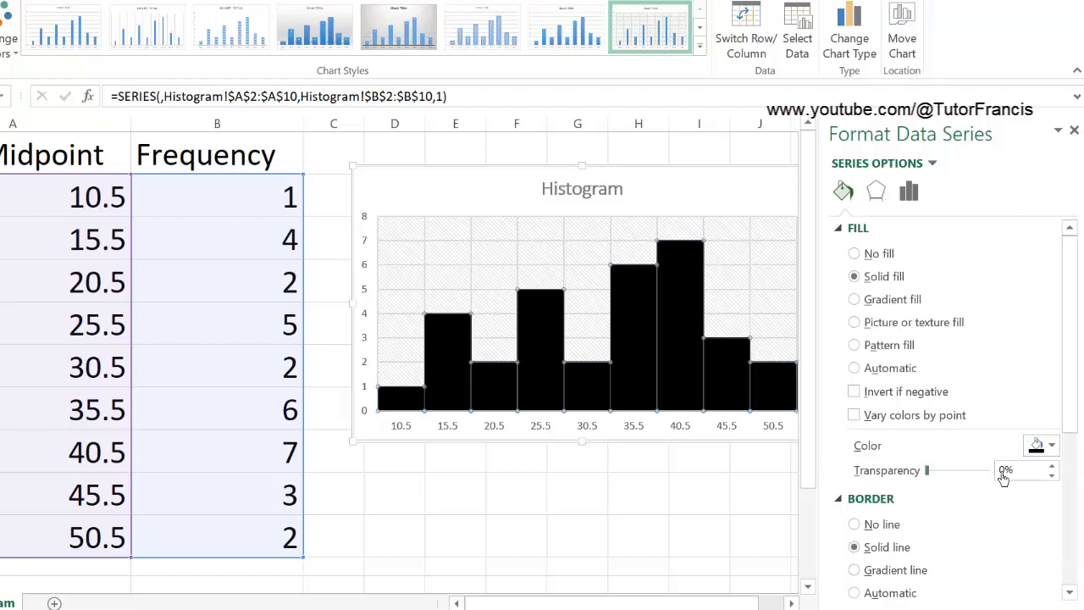
left_click(1052, 451)
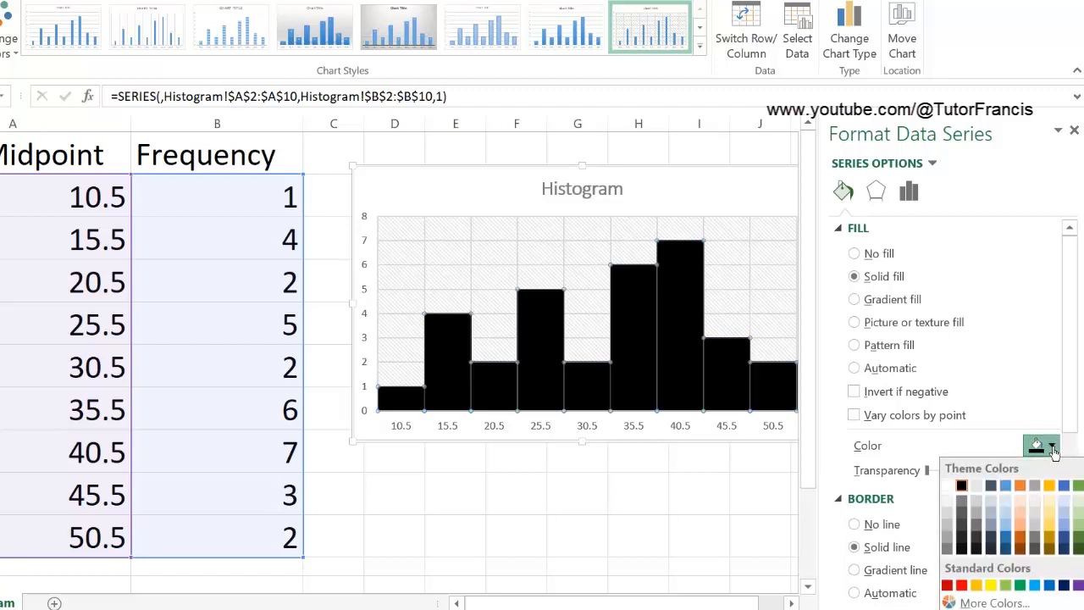
left_click(1002, 493)
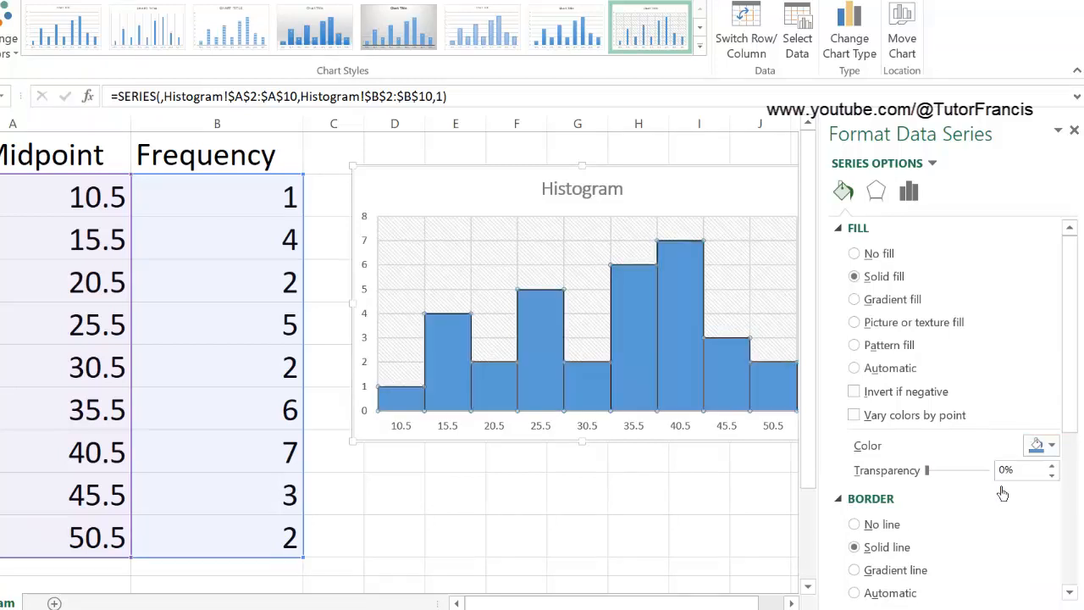
Set the bars' border colour to black and its width to 1 pt, then deselect the bars and close the formatting pane.
left_click_drag(1068, 423, 1073, 482)
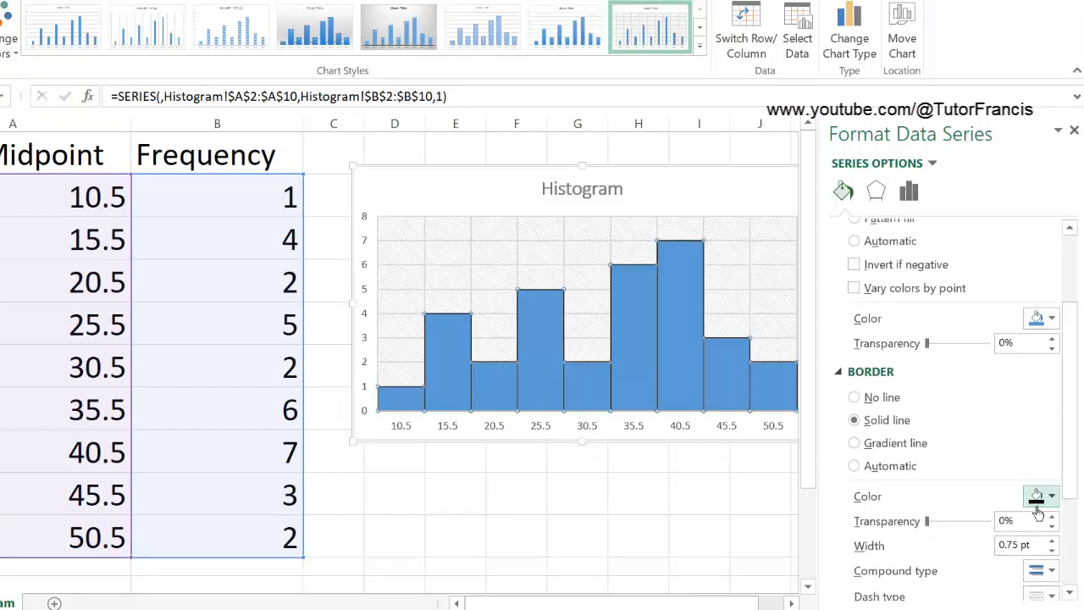
left_click(1050, 496)
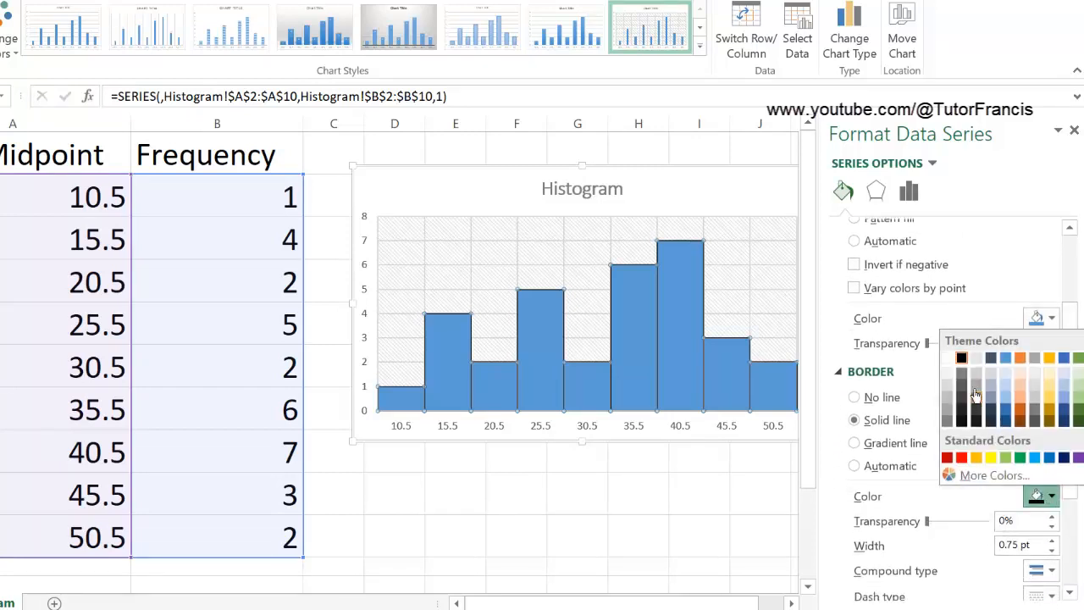
left_click(961, 359)
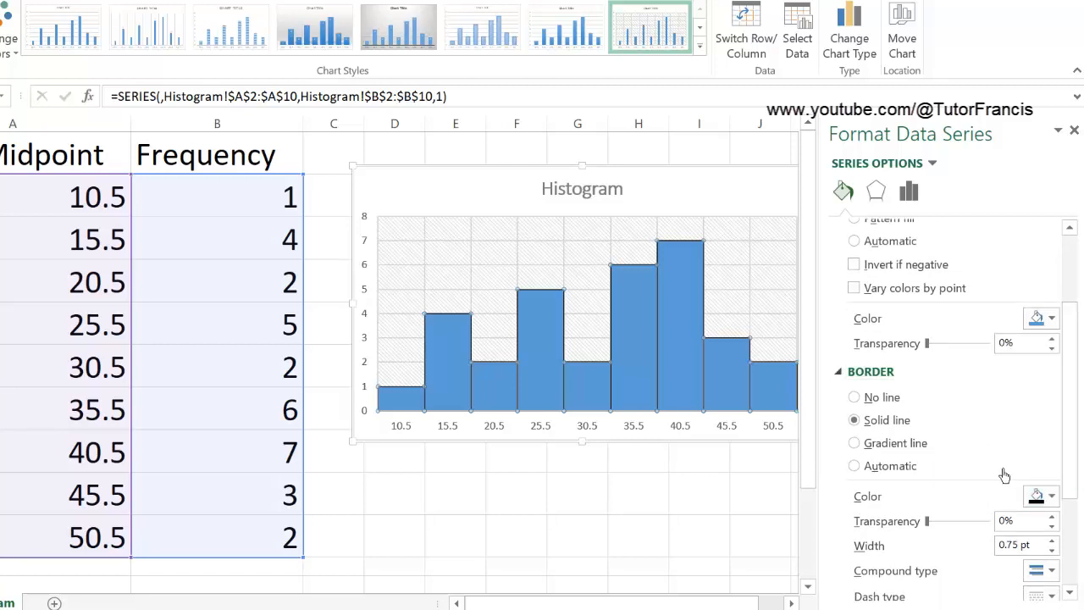
left_click(1050, 541)
left_click(1071, 531)
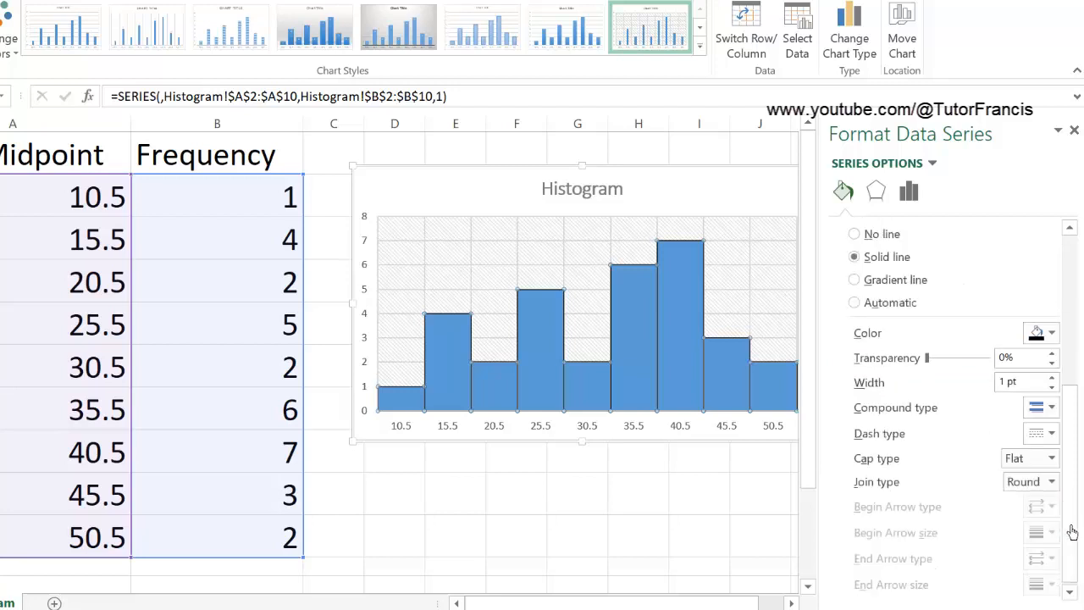
left_click(1072, 132)
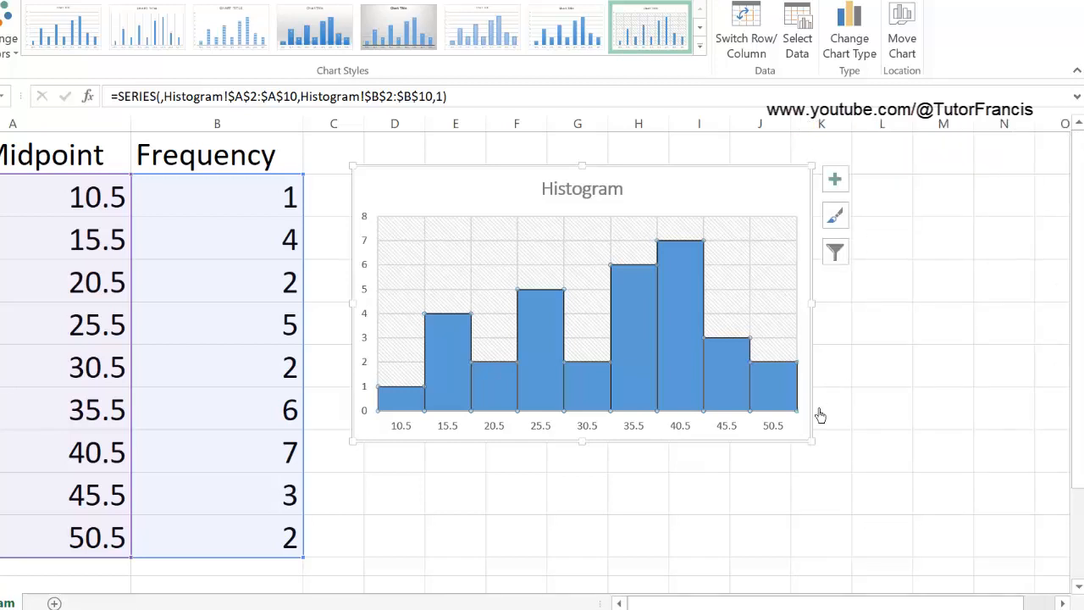
double_click(755, 436)
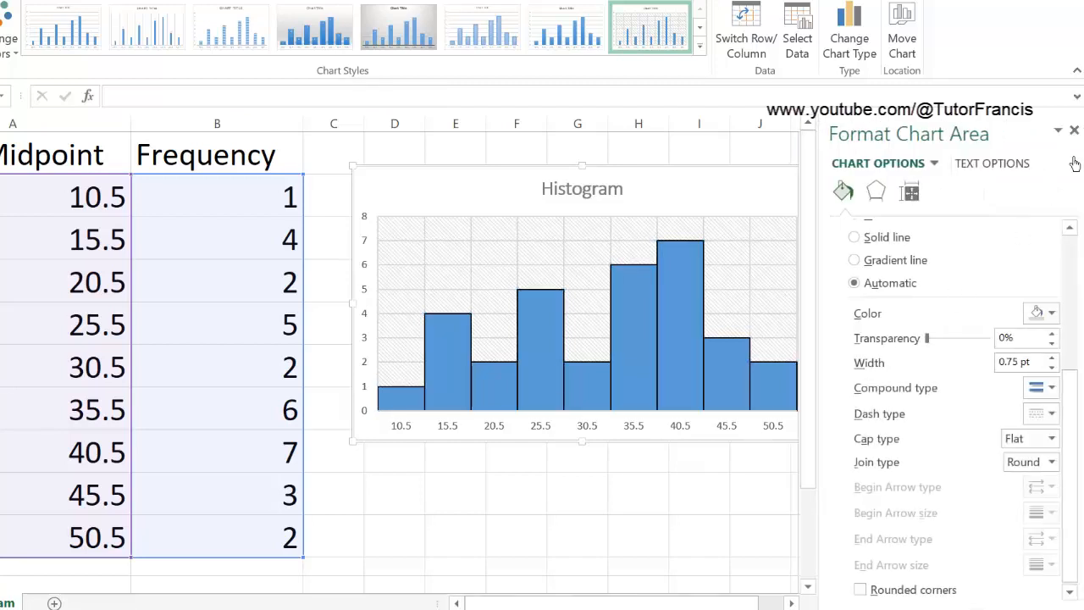
left_click(1074, 132)
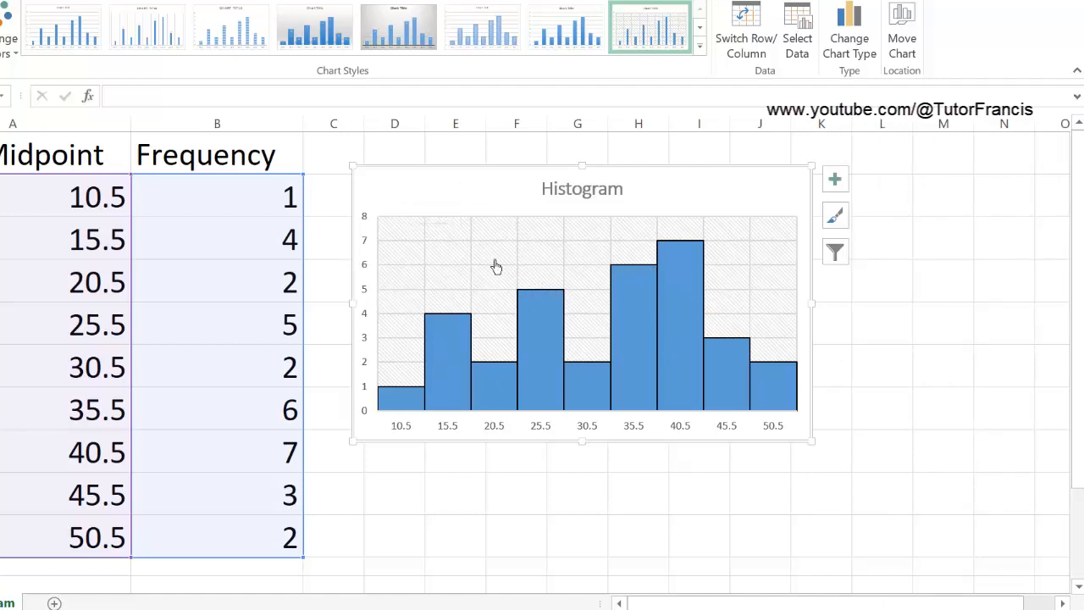
Add axis titles to the histogram and set the horizontal axis title to "Class Midpoints".
left_click(832, 183)
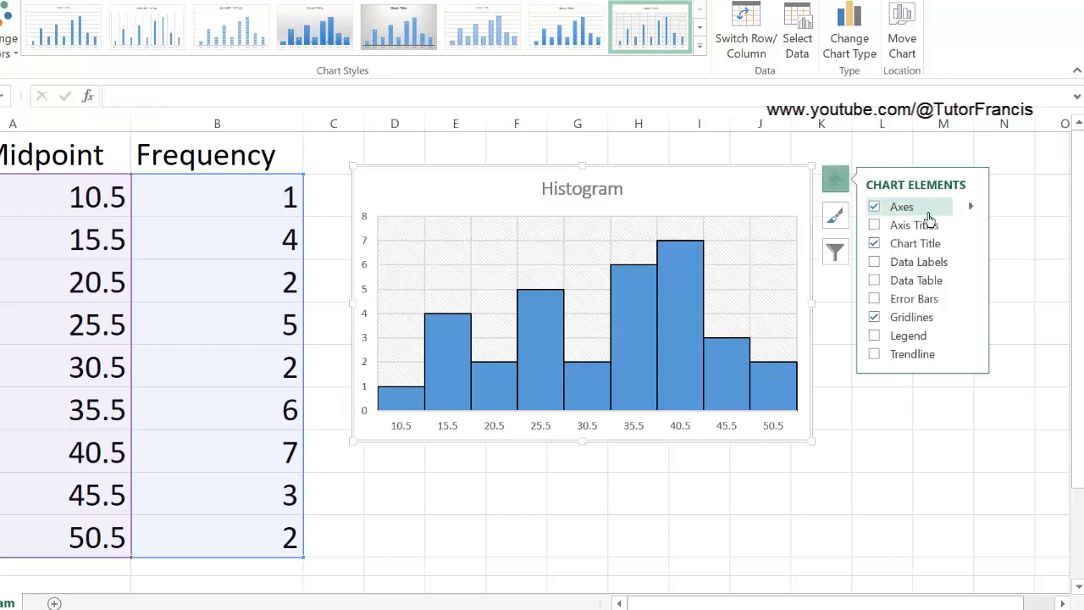
left_click(873, 226)
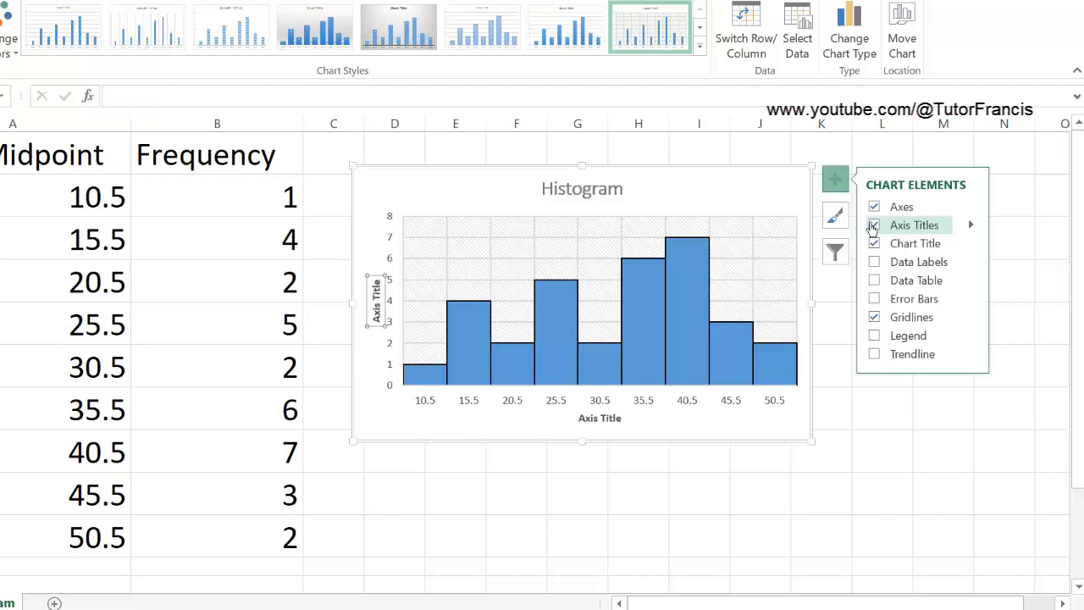
left_click(598, 423)
double_click(593, 424)
triple_click(593, 423)
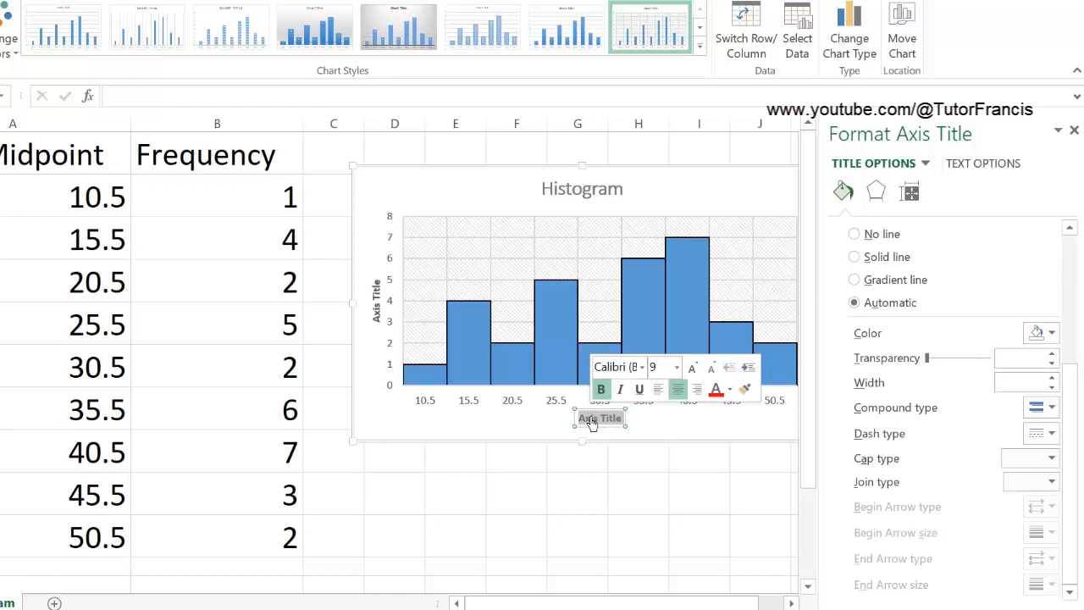
type("Cla")
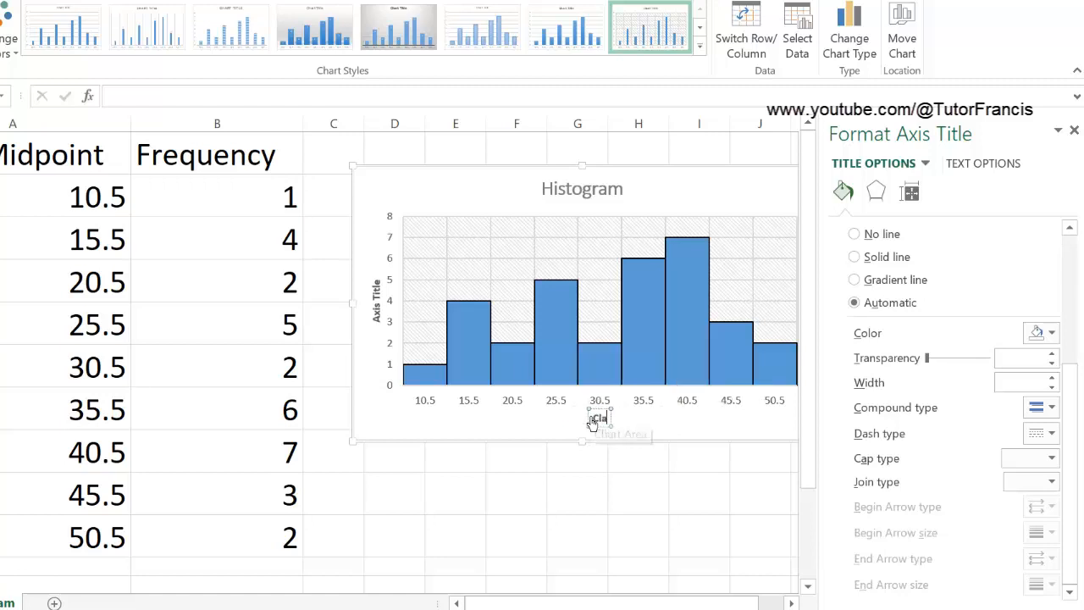
type("ss")
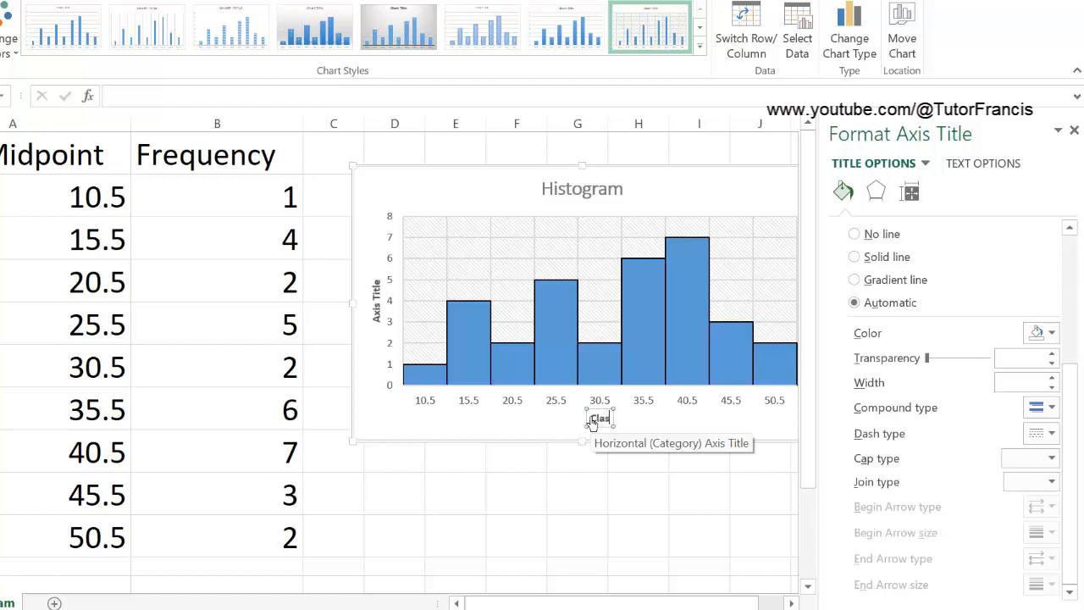
key("BackSpace")
key("BackSpace")
key("BackSpace")
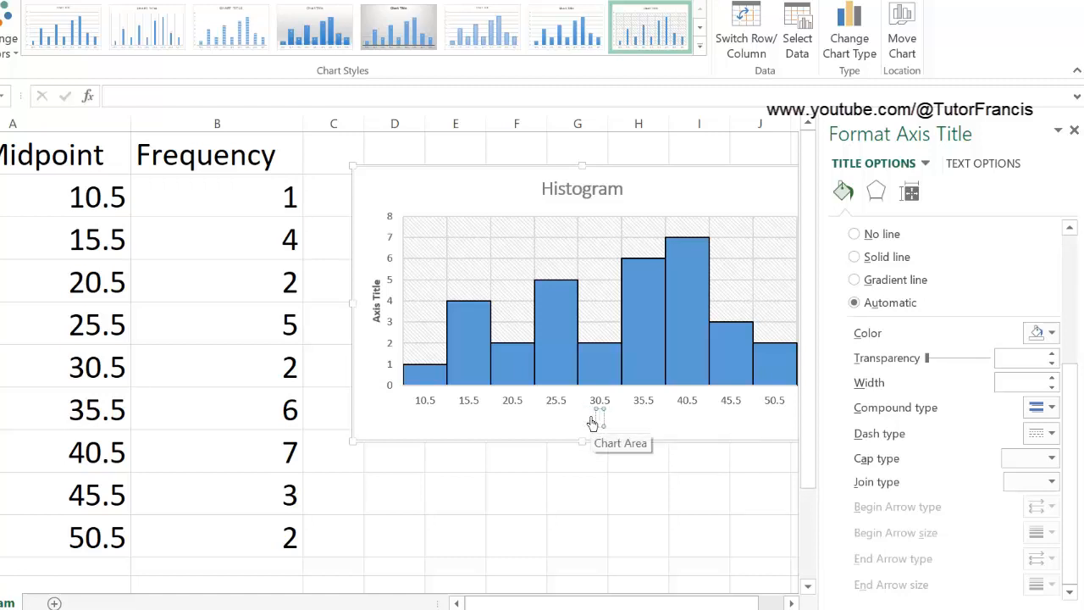
type("Class")
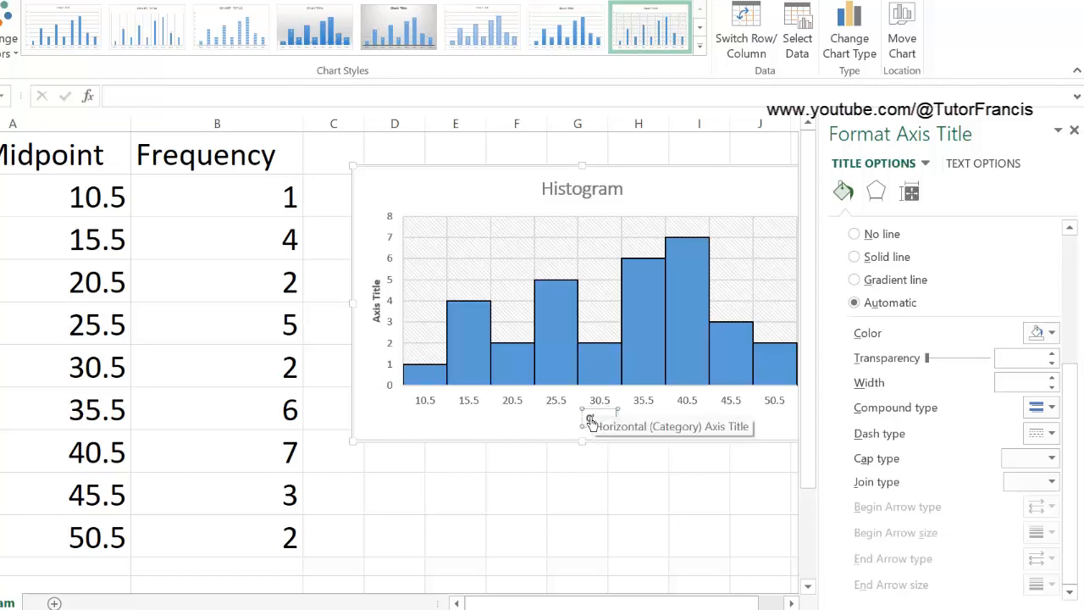
type(" Midpoint")
type("int")
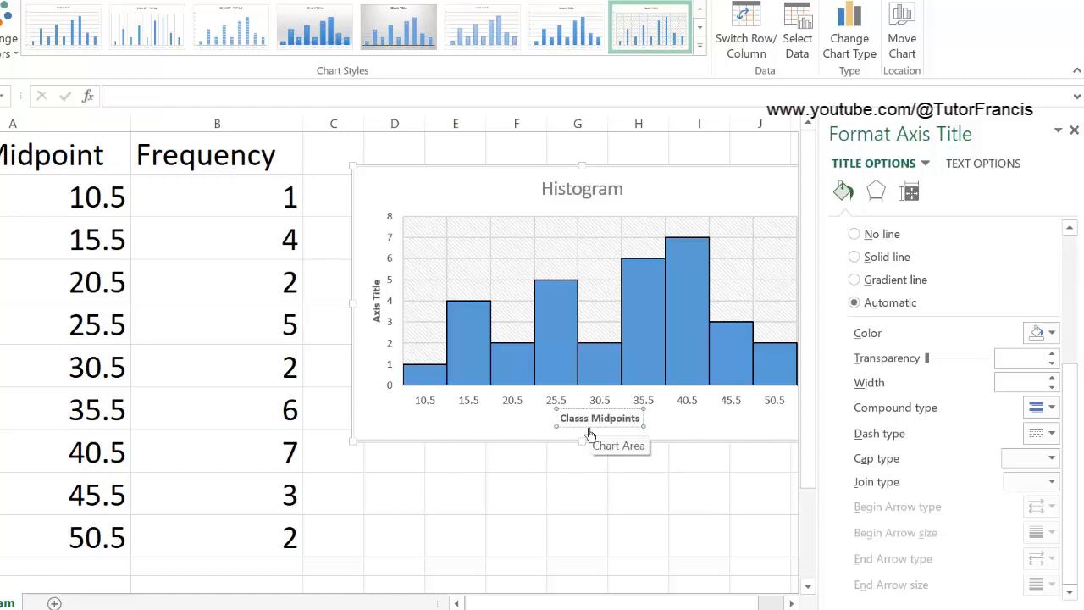
key("BackSpace")
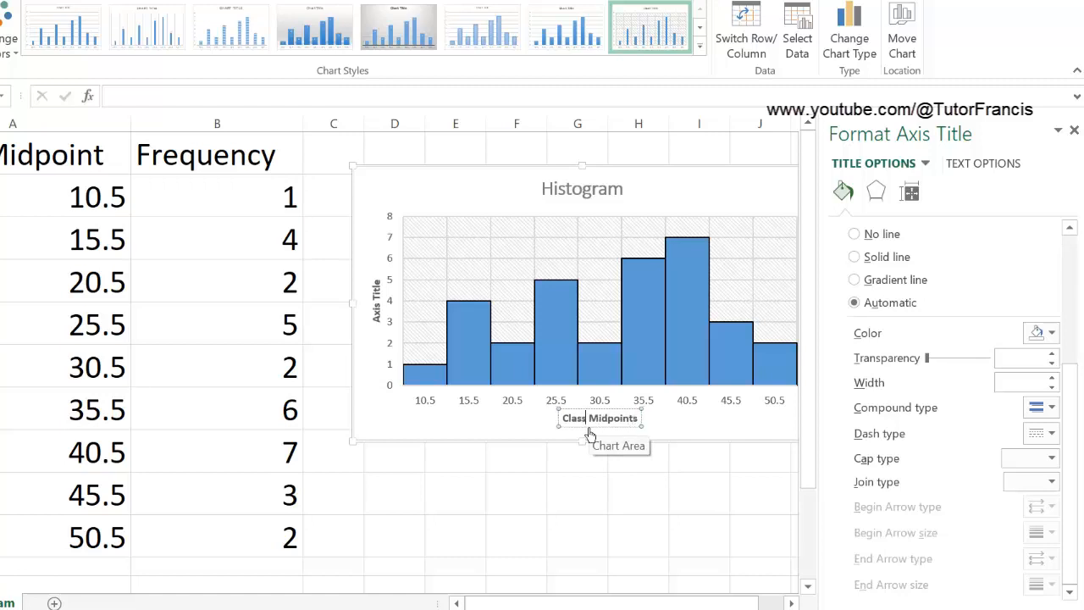
Set the vertical axis title to "Frequency" and close the formatting pane.
left_click(378, 301)
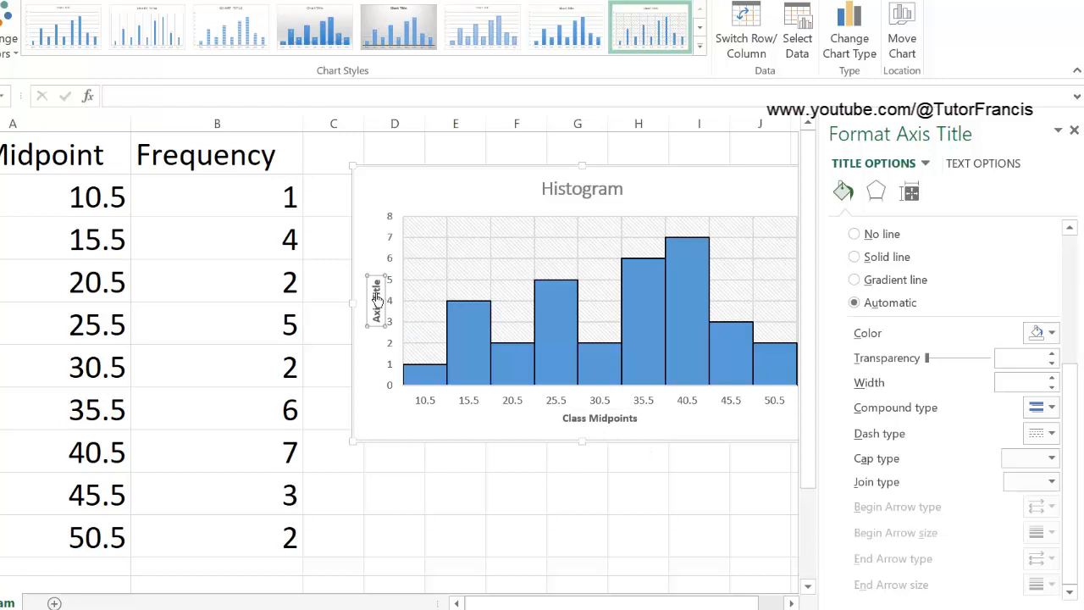
triple_click(378, 301)
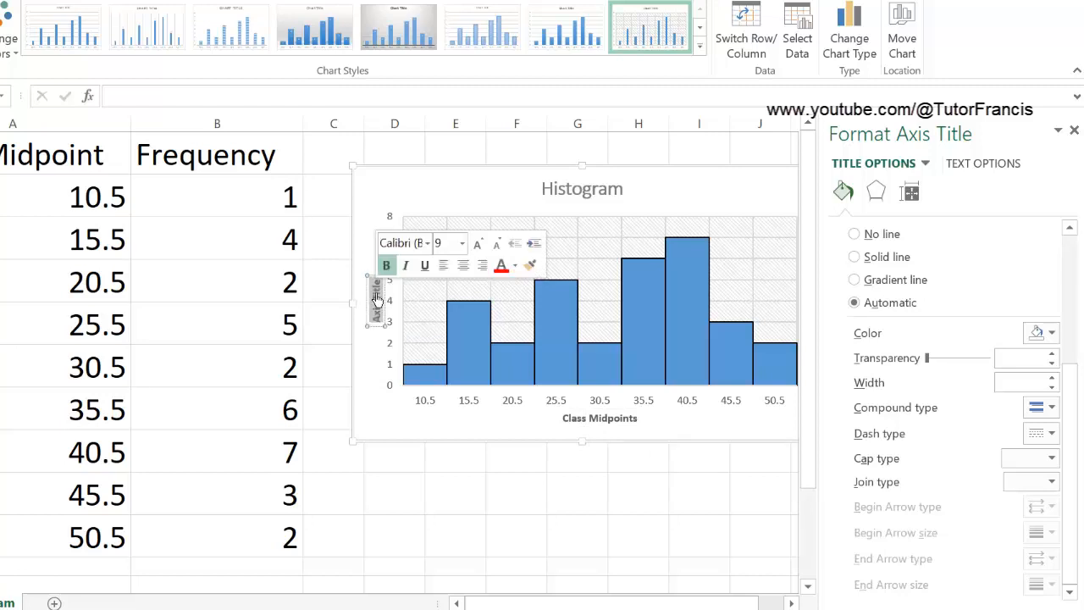
key("Delete")
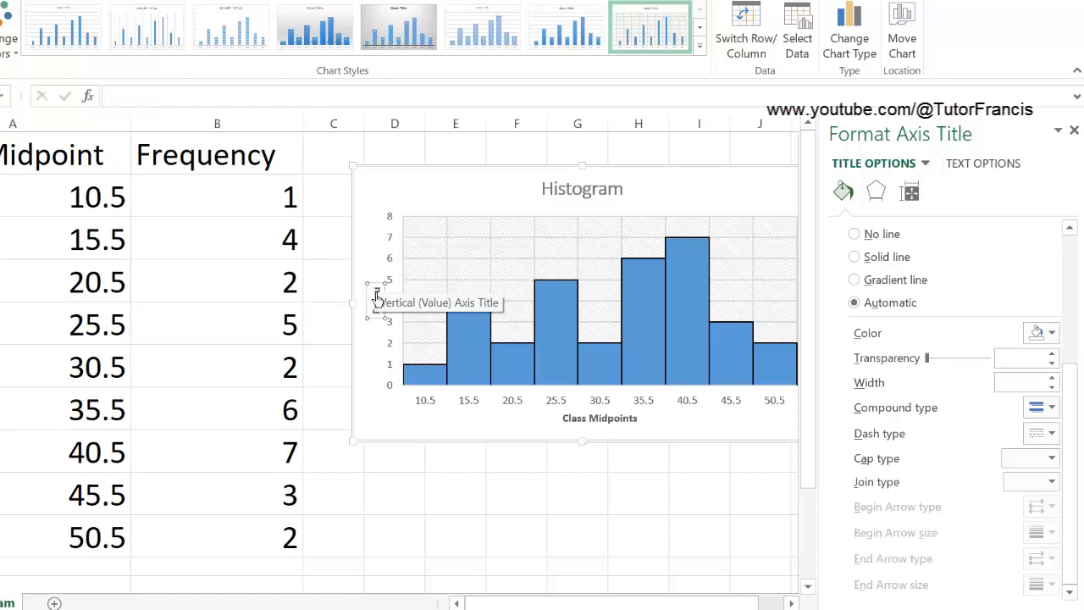
type("Frequen")
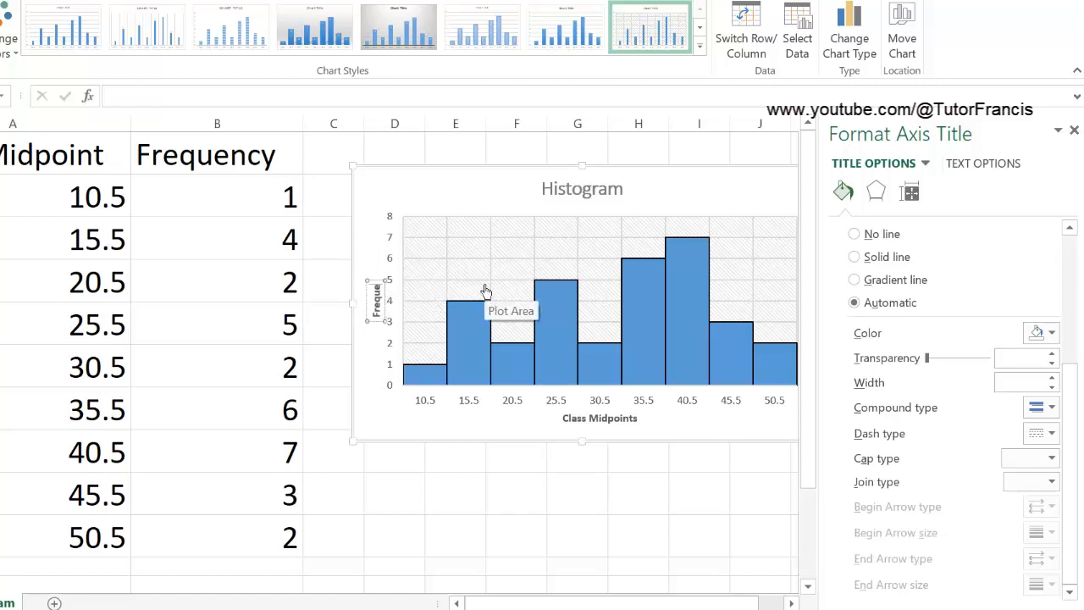
type("cy")
left_click(639, 461)
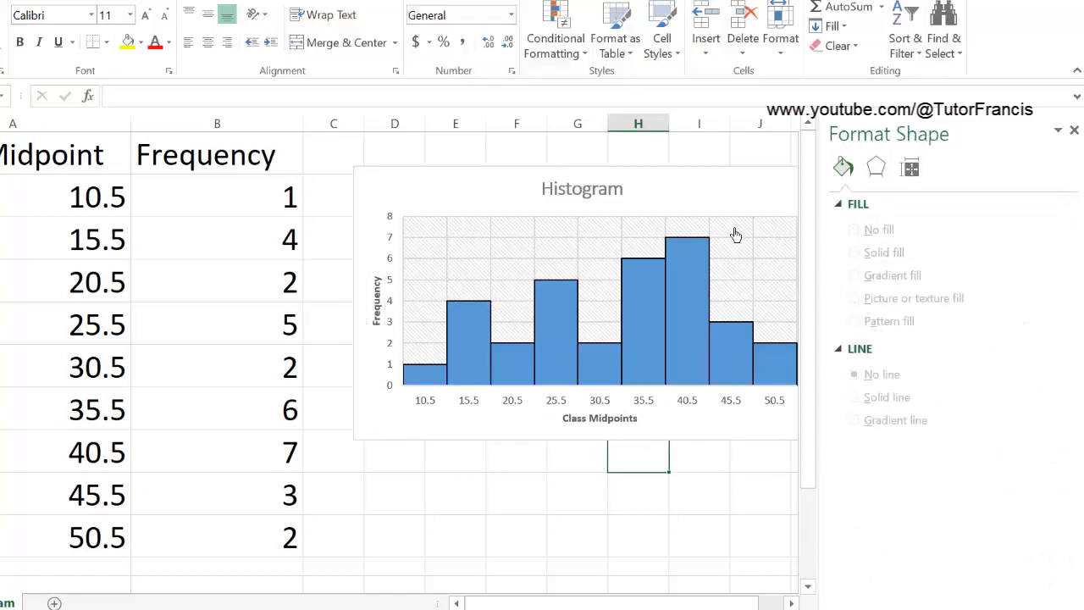
left_click(603, 397)
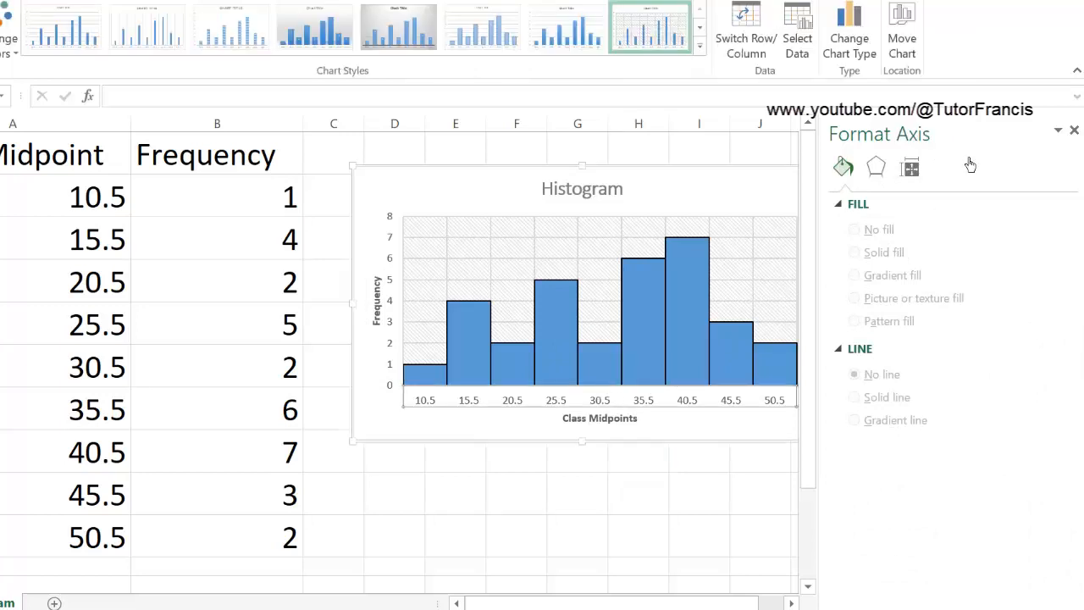
left_click(1073, 130)
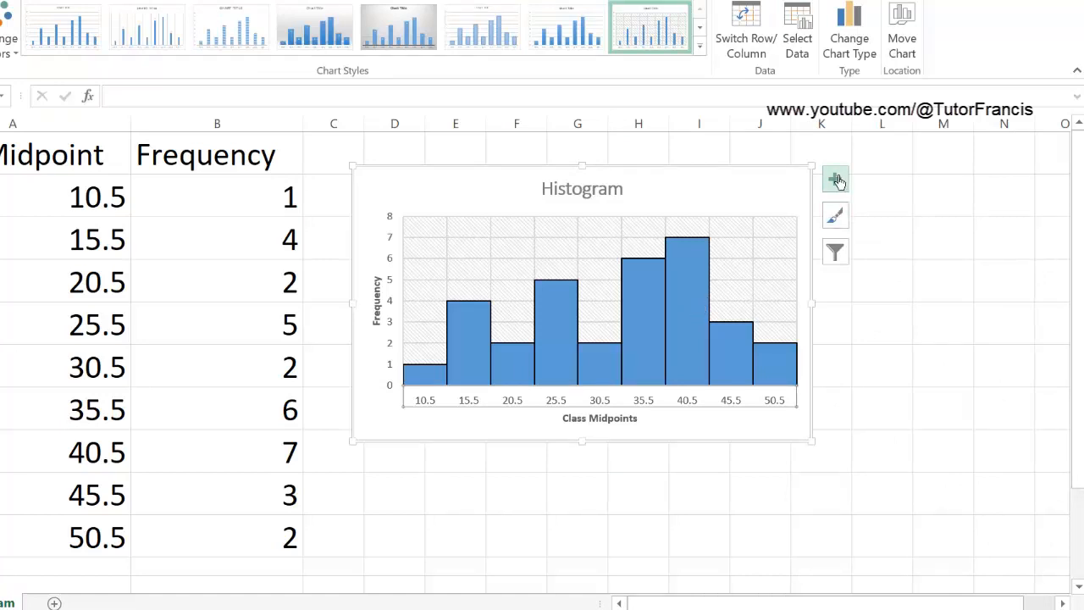
left_click(836, 181)
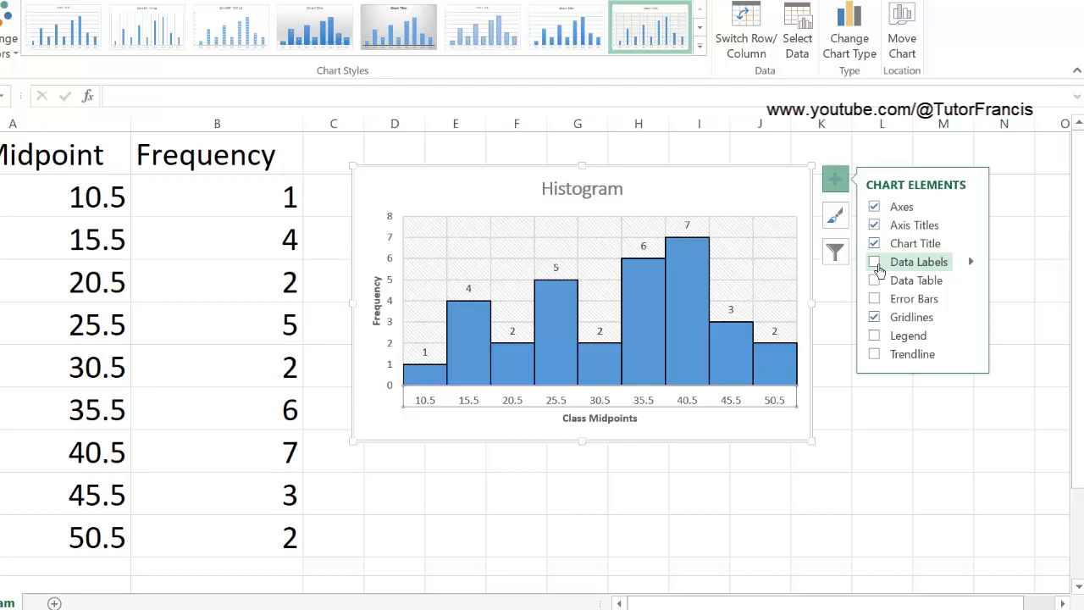
left_click(747, 450)
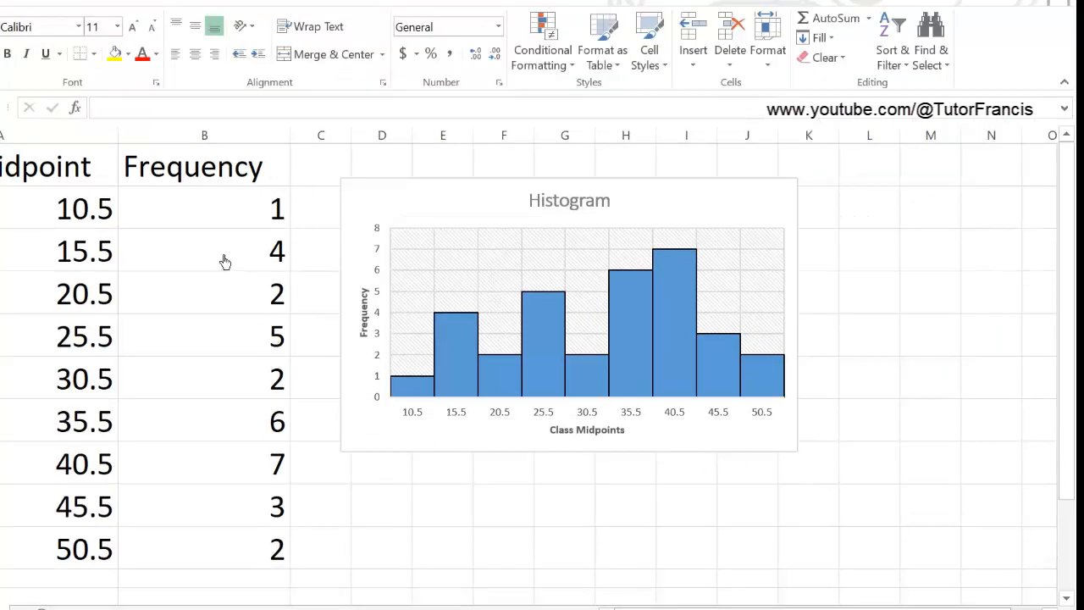
left_click(182, 227)
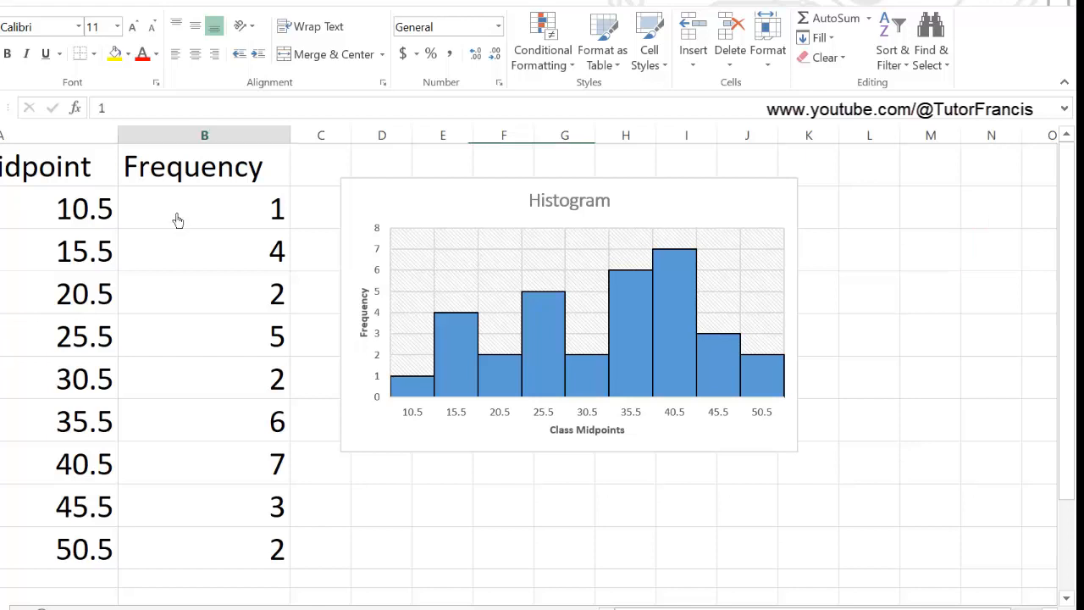
Change the frequency of the 25.5 class midpoint in cell B5 to 8.
left_click(234, 351)
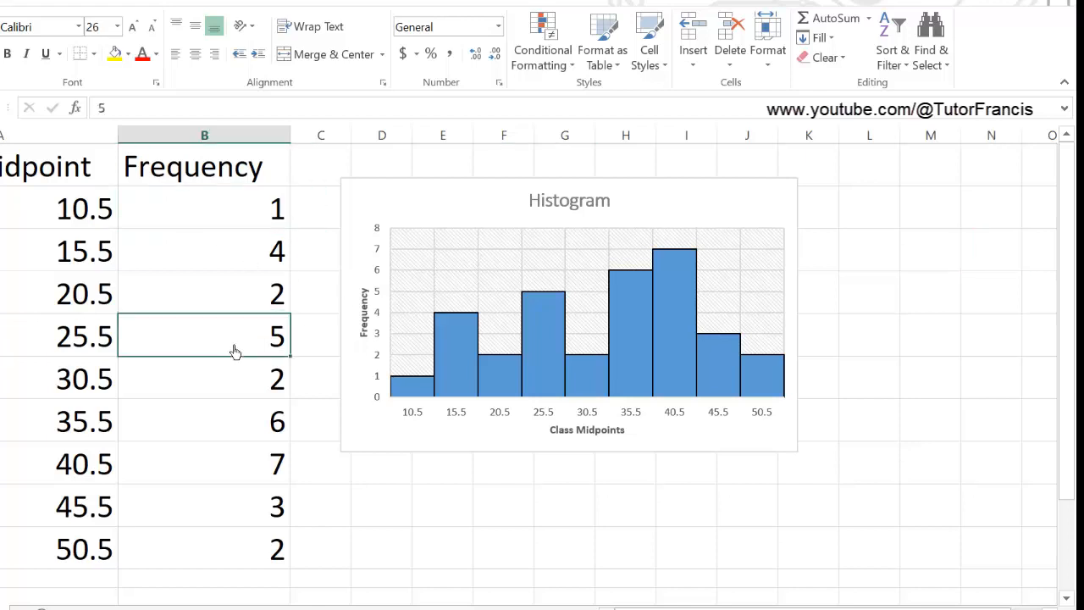
double_click(277, 340)
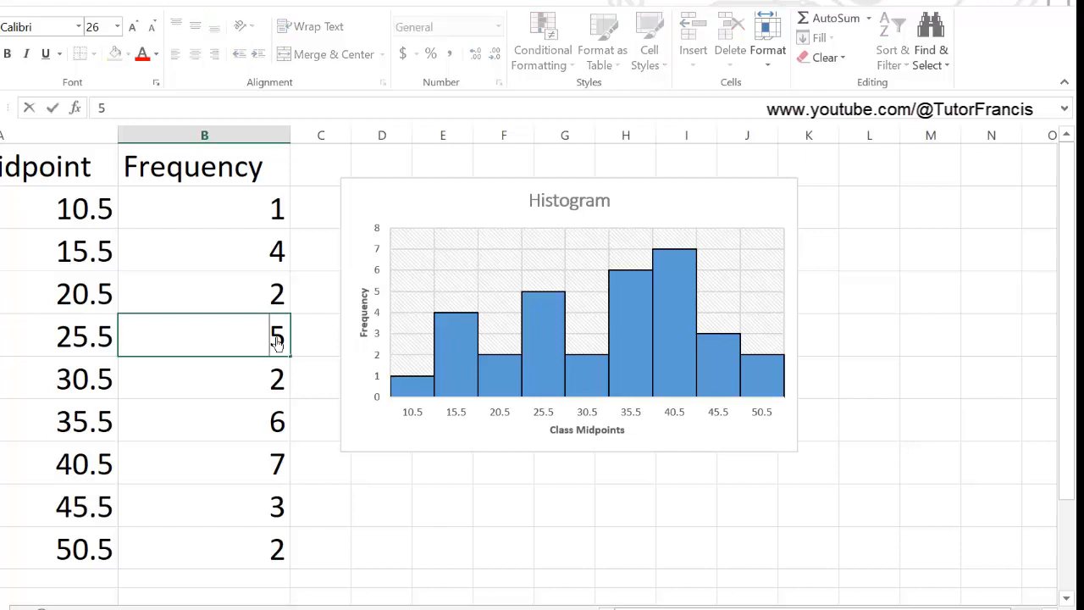
key("Delete")
type("8")
key("Return")
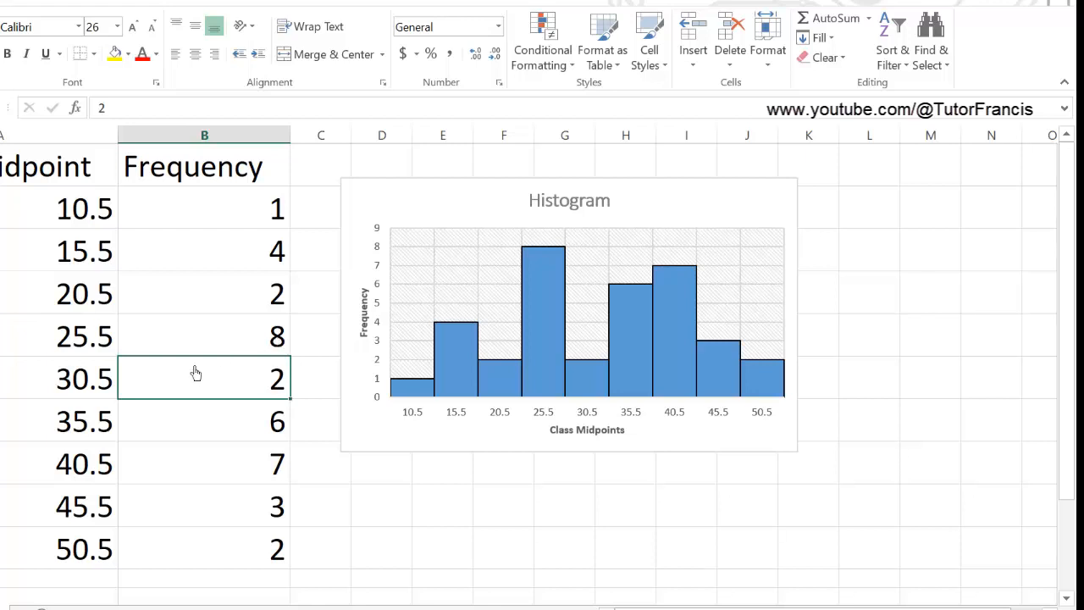
Change the frequency of the 30.5 class midpoint in cell B6 to 1.
double_click(277, 385)
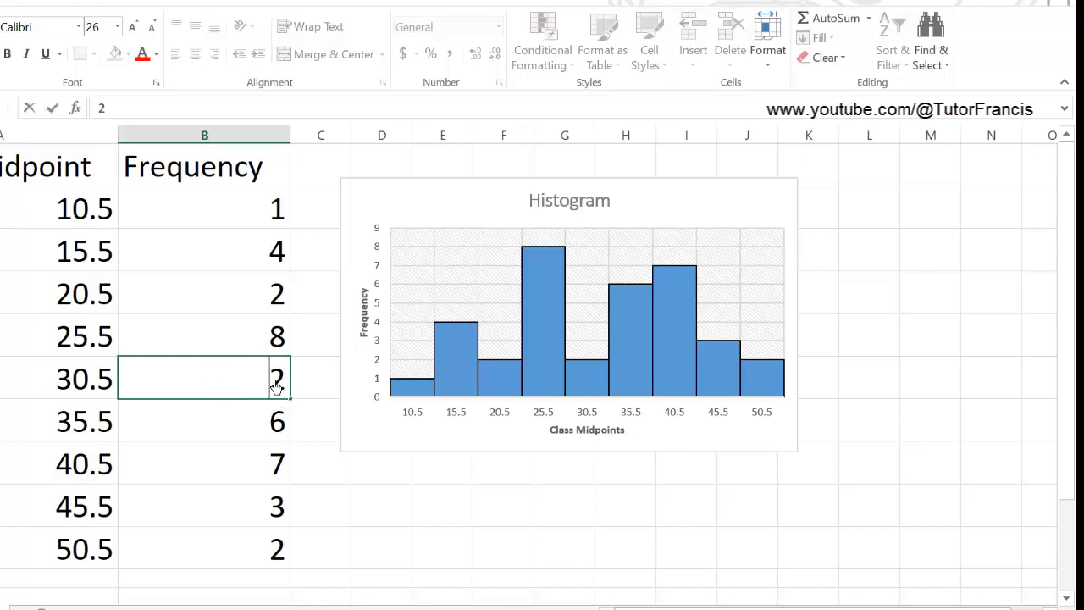
key("BackSpace")
type("1")
key("Return")
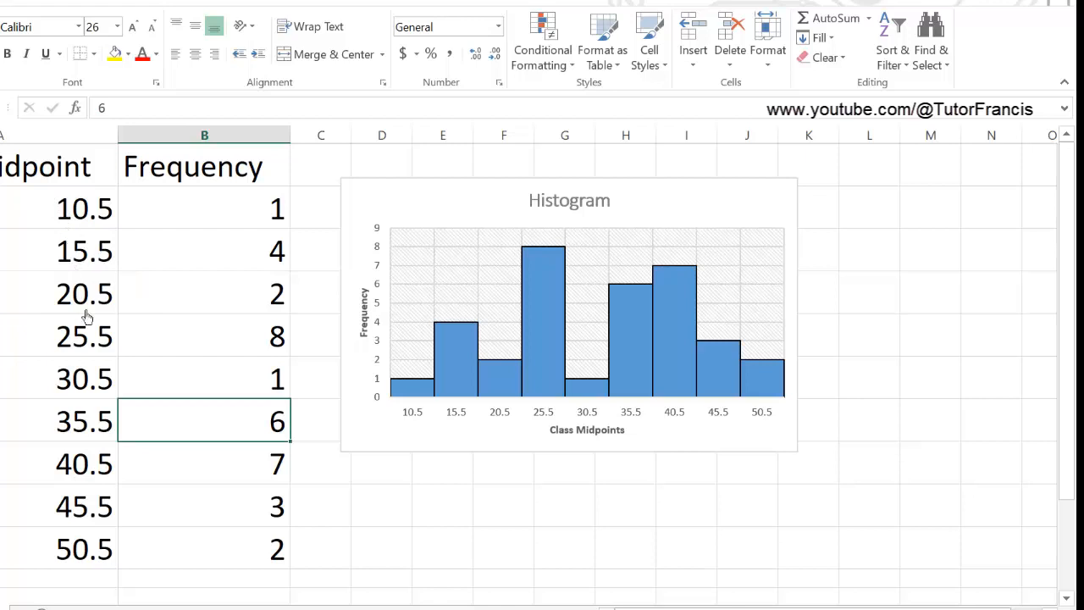
Change the second class midpoint in cell A3 to 14.5.
left_click(74, 221)
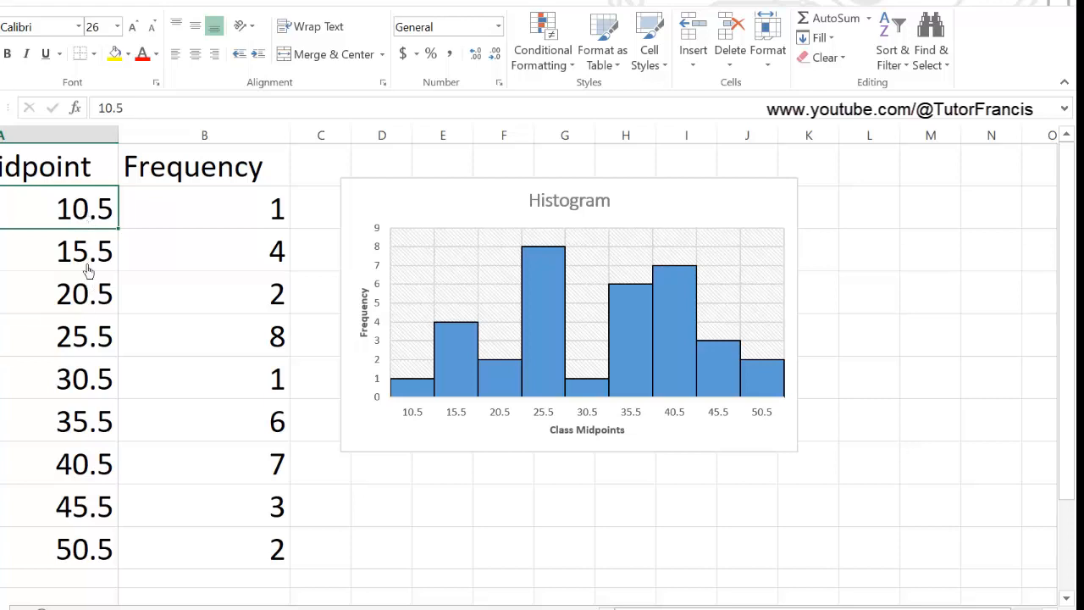
double_click(82, 247)
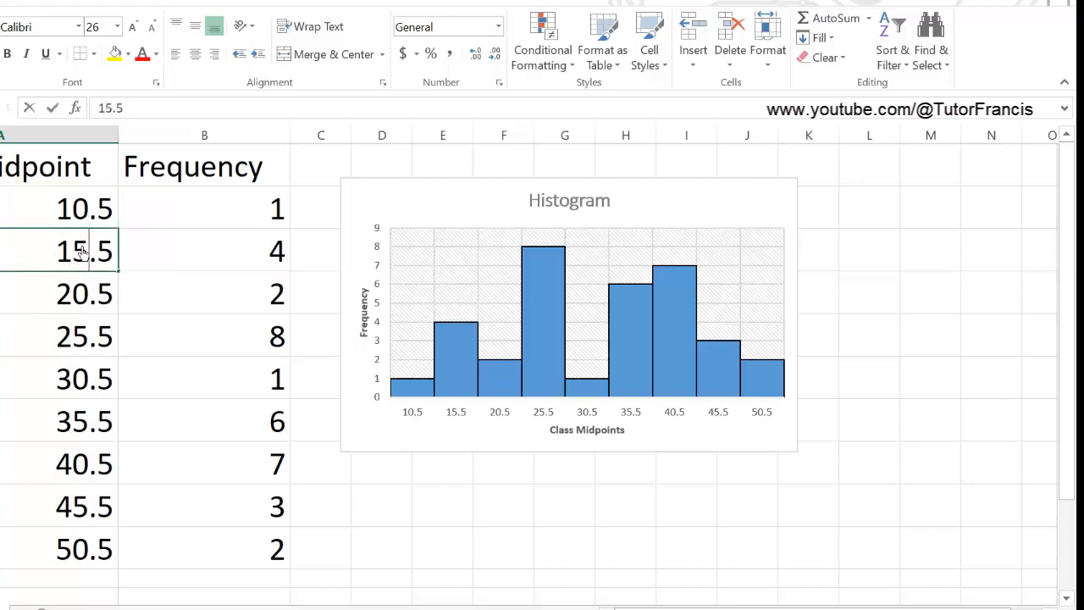
key("BackSpace")
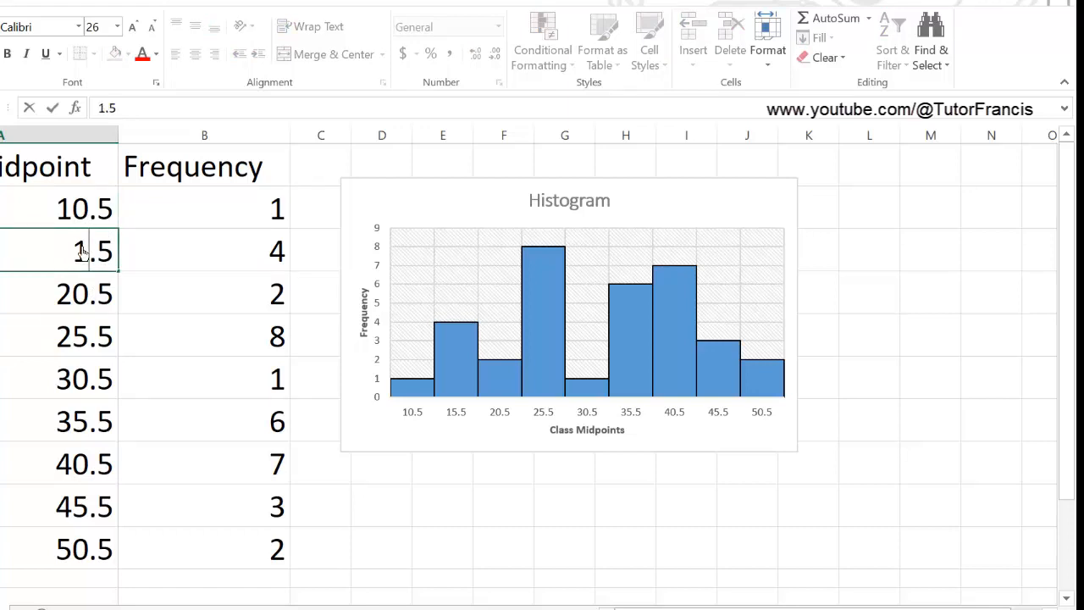
type("4")
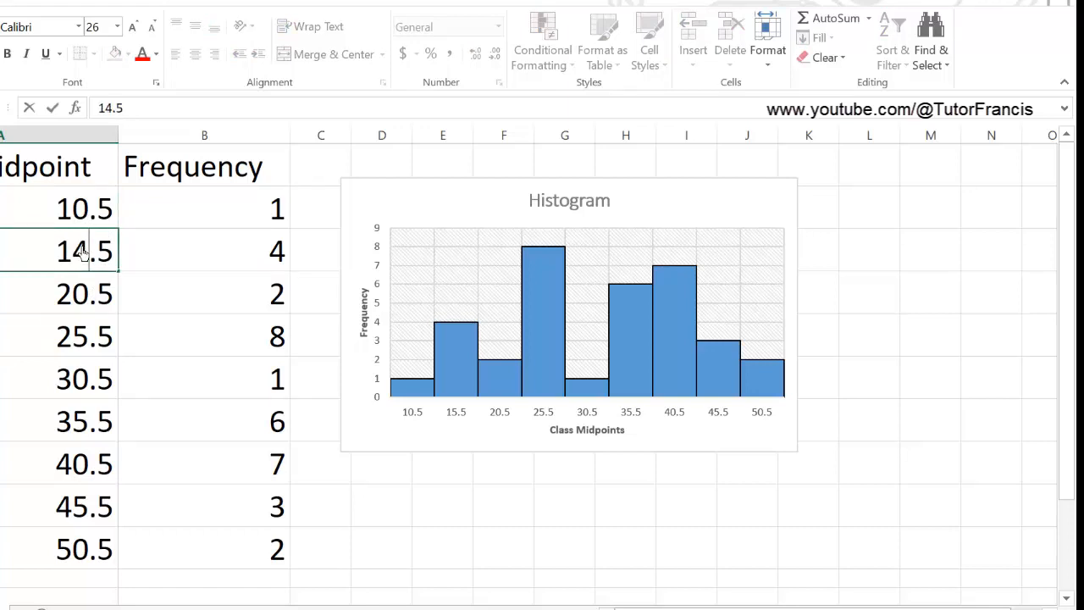
Set the third class midpoint in A4 to 18.5 and fill the midpoint series down to 42.5 in A10.
double_click(88, 301)
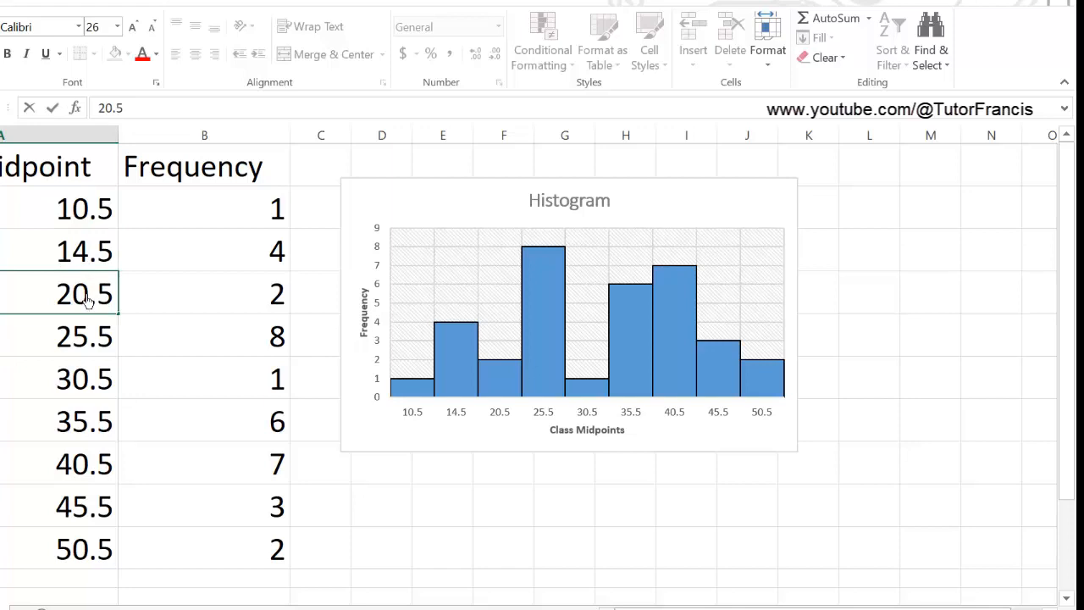
key("BackSpace")
type("8")
key("BackSpace")
type("18")
key("Return")
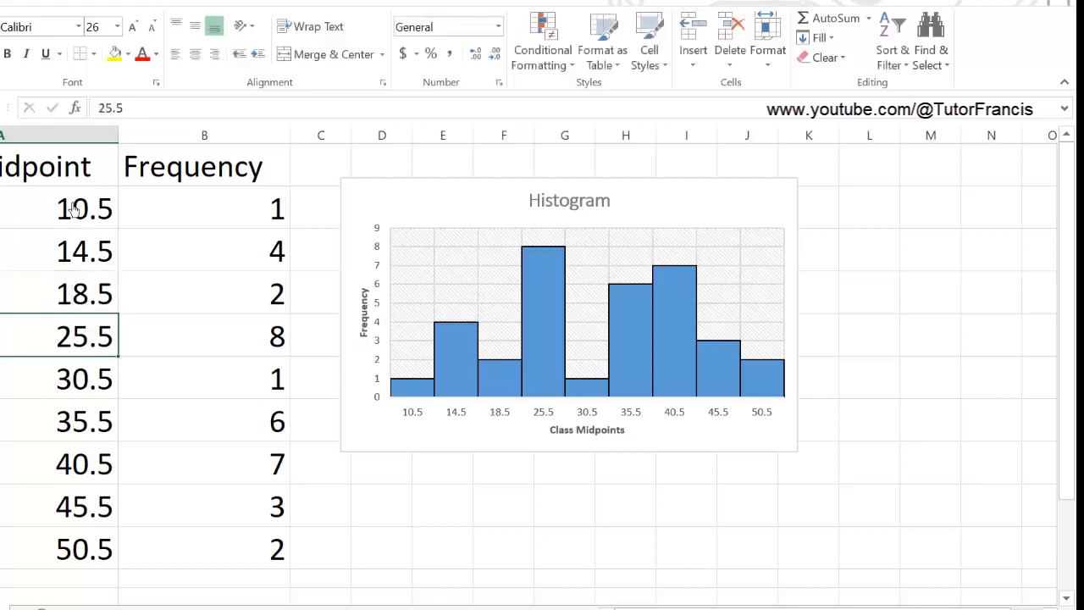
left_click_drag(74, 210, 102, 556)
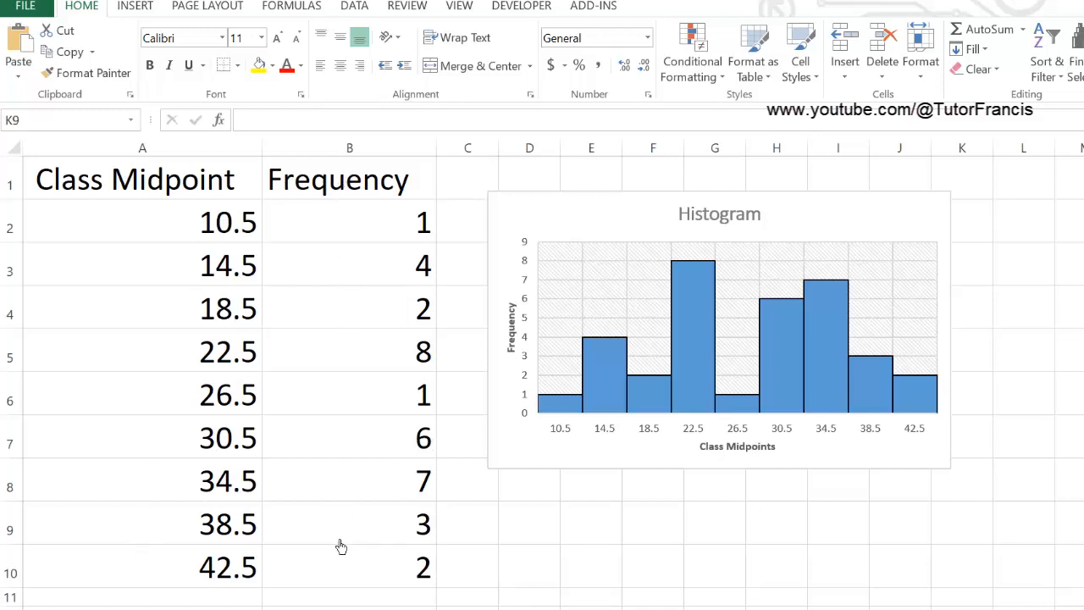
Select the whole histogram by its chart area.
left_click(133, 15)
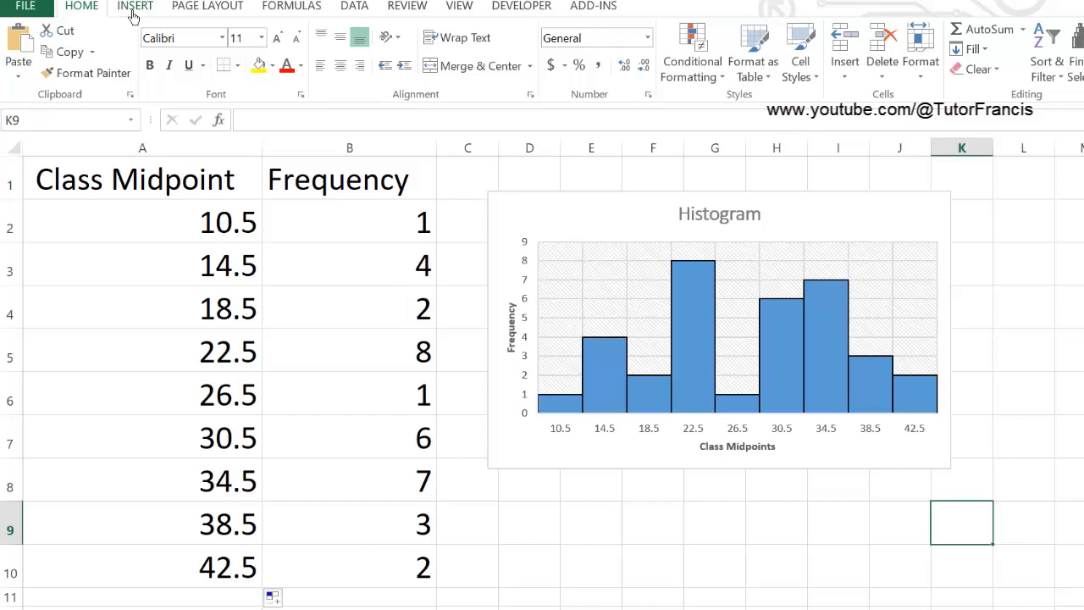
left_click(135, 11)
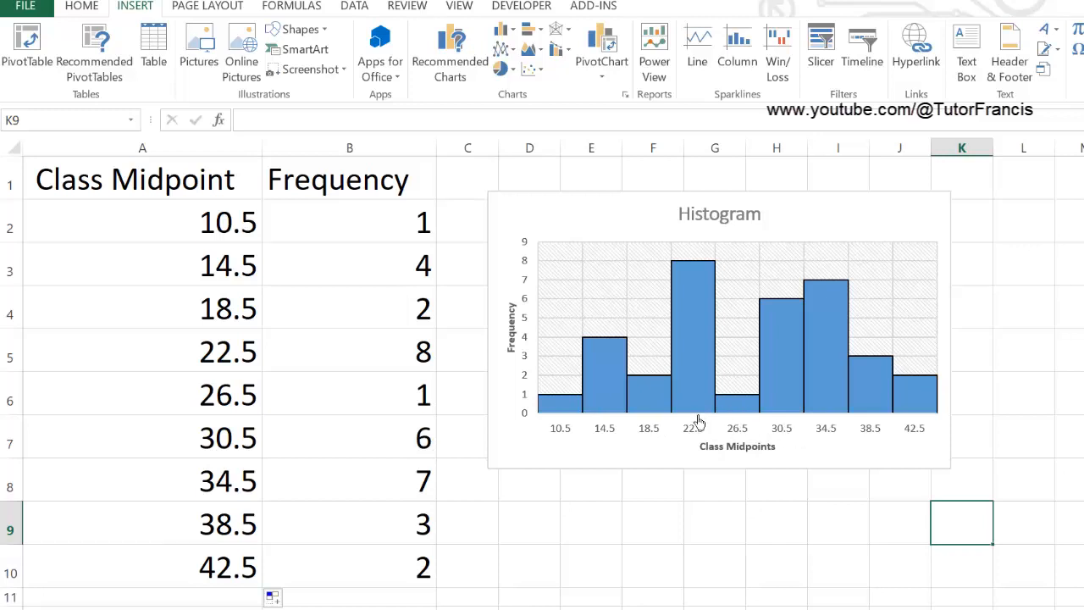
mouse_move(667, 383)
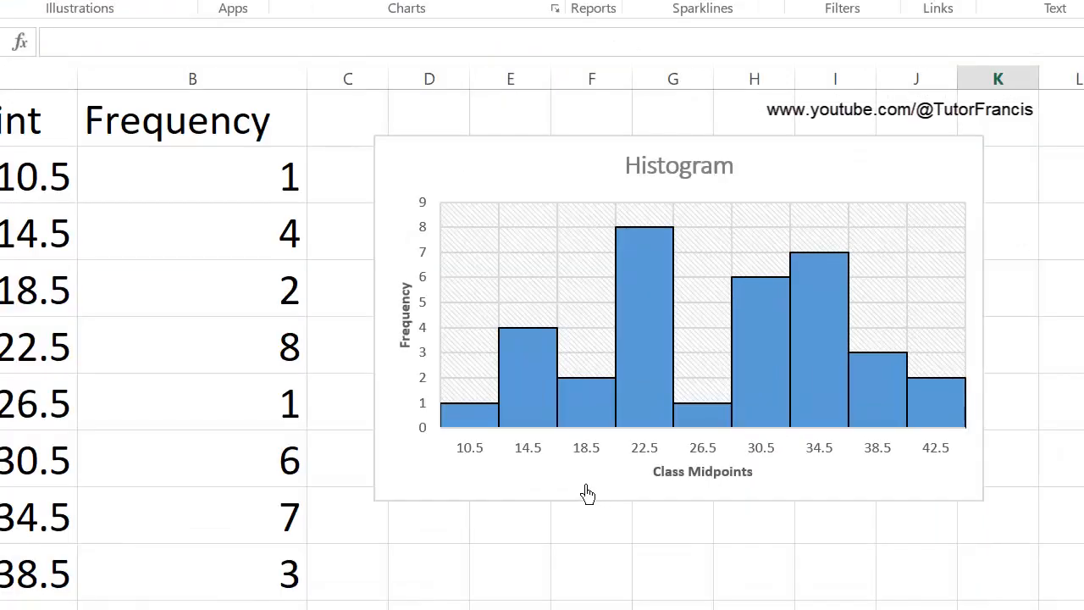
left_click(585, 495)
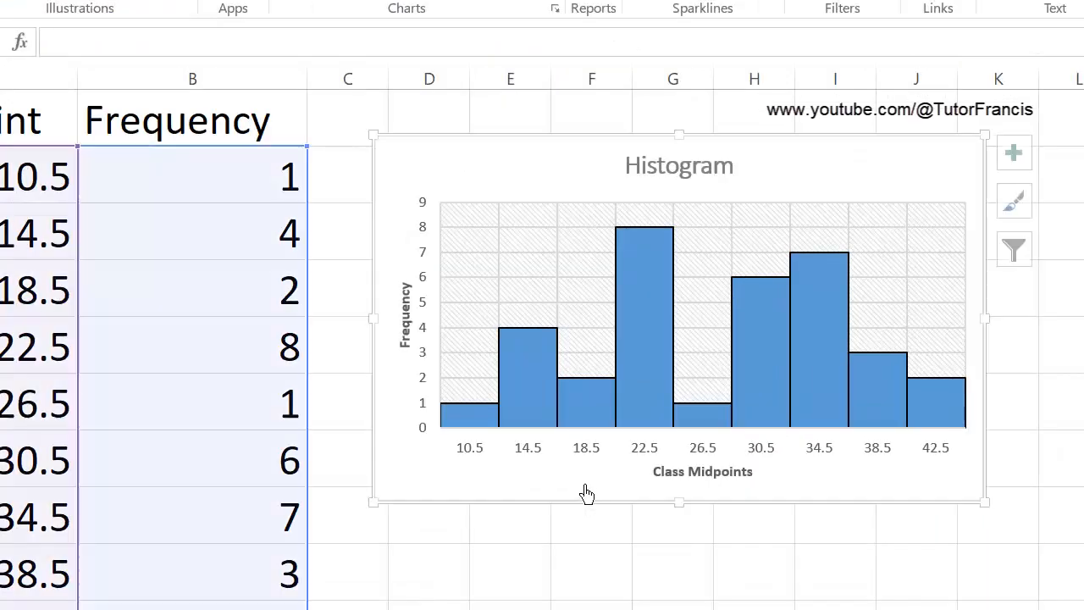
Copy the whole histogram chart and paste it onto the blank slide in PowerPoint.
right_click(574, 494)
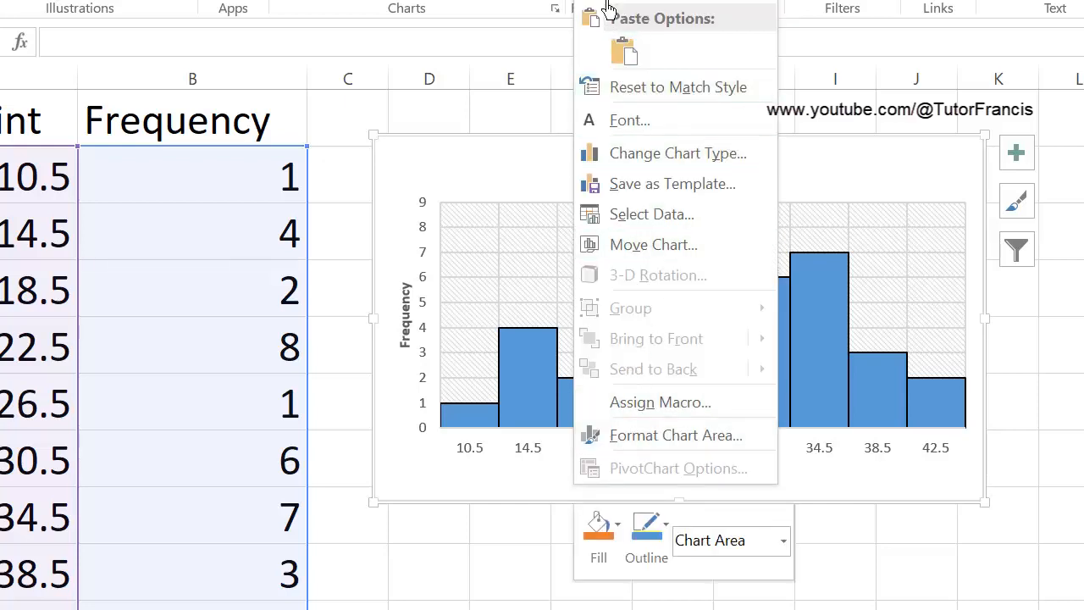
key("Escape")
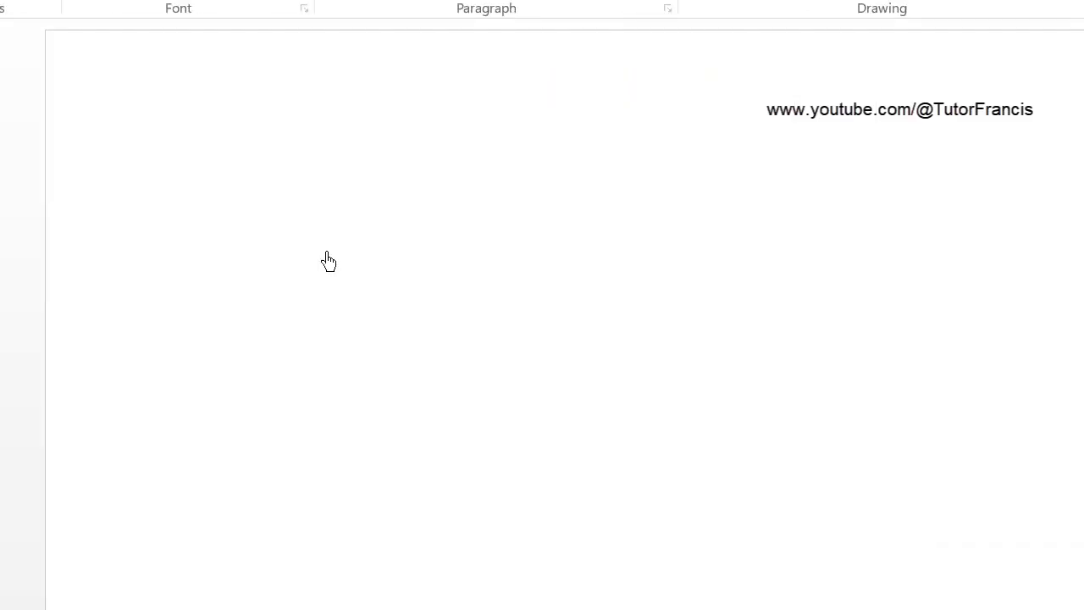
right_click(329, 258)
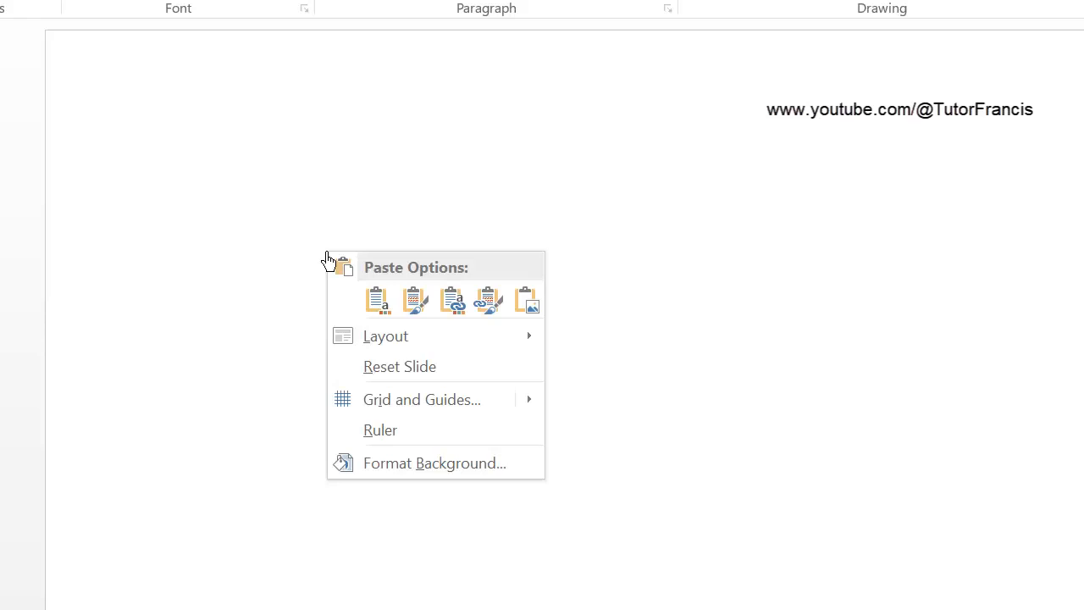
left_click(680, 262)
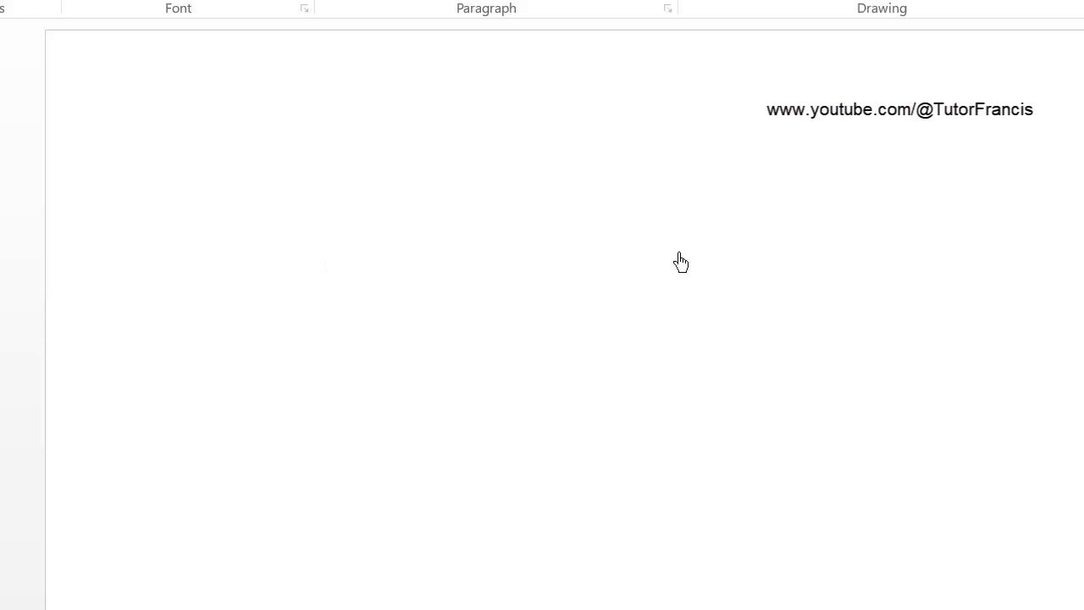
key("ctrl+v")
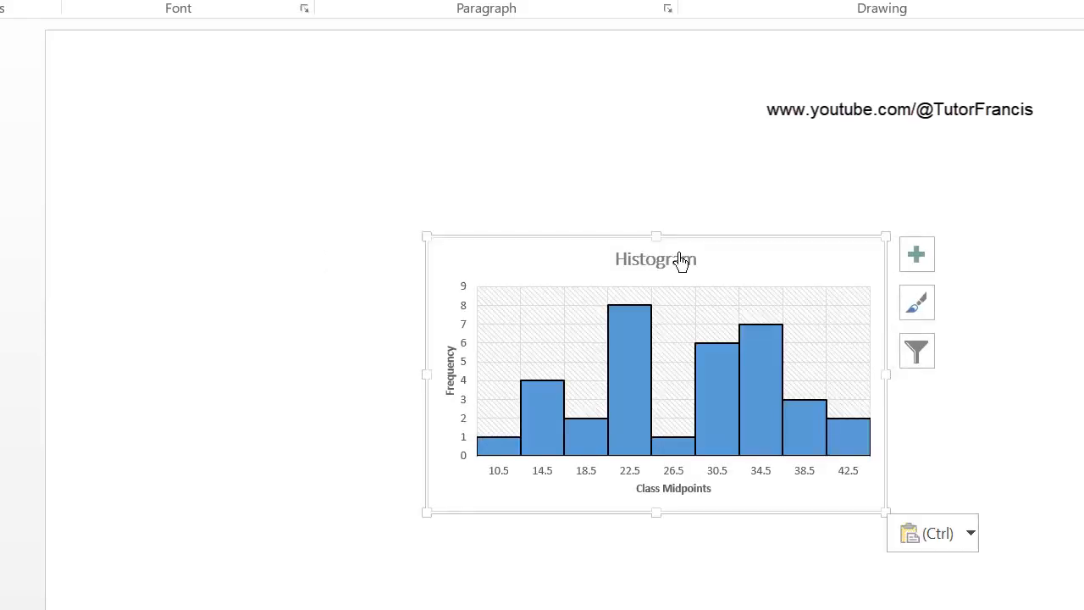
left_click(1073, 303)
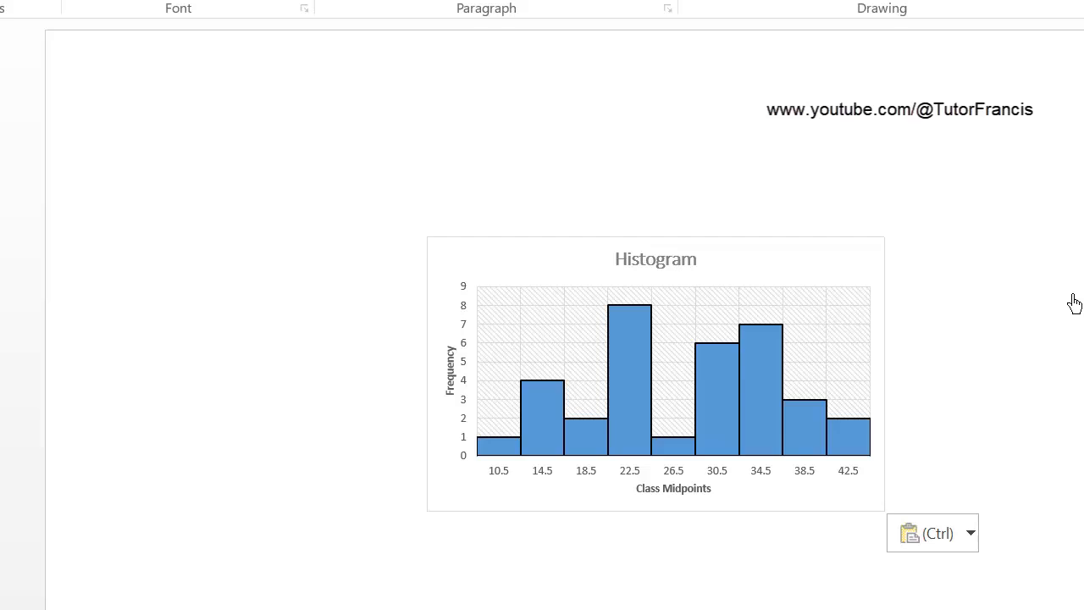
Move the pasted histogram a little up and to the left on the slide.
left_click(750, 346)
left_click(564, 301)
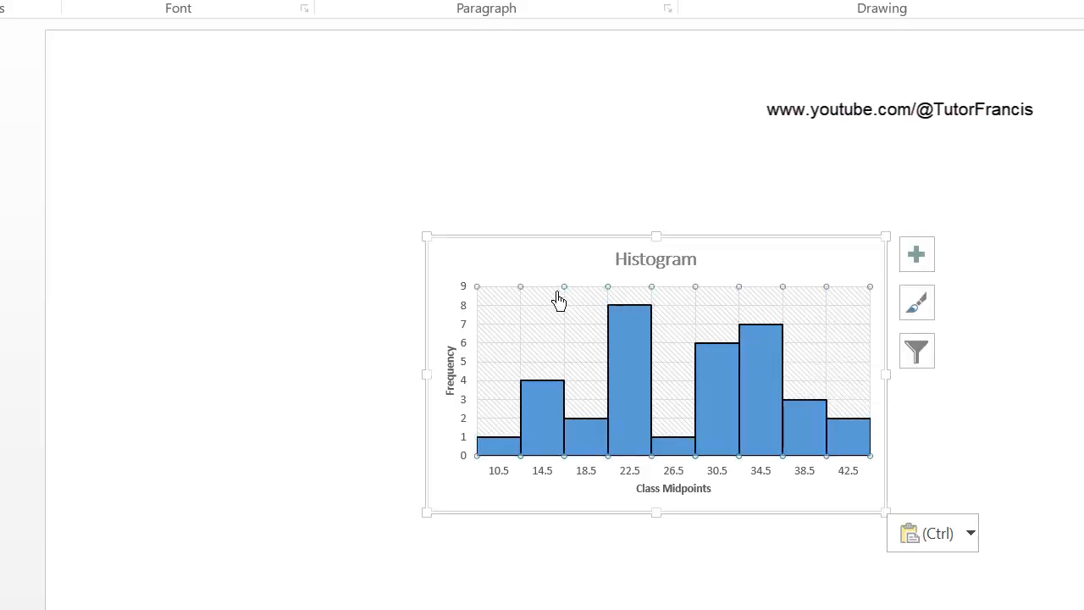
left_click_drag(523, 266, 471, 220)
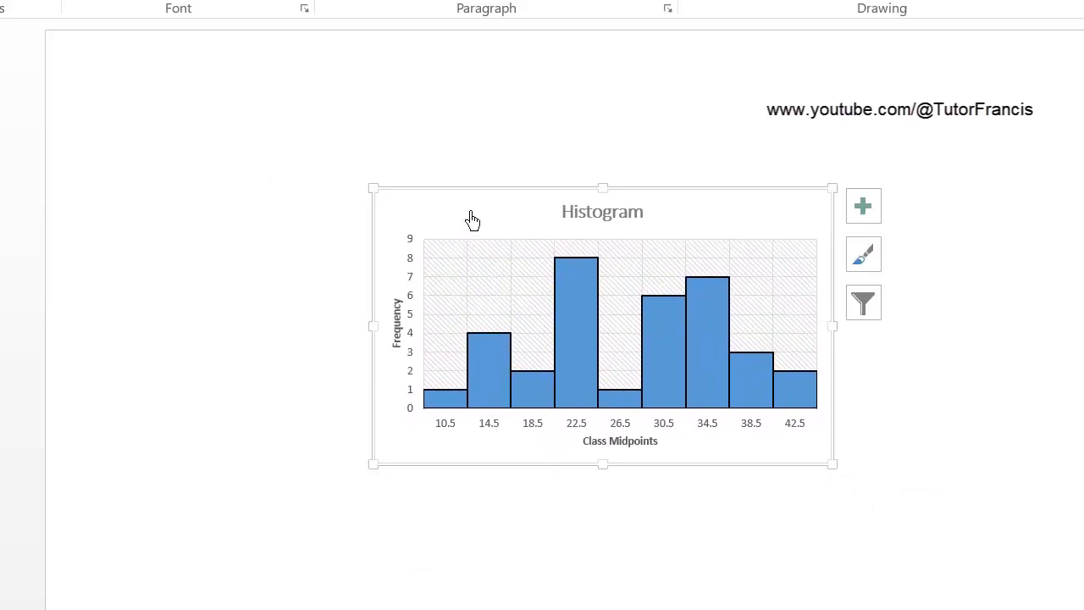